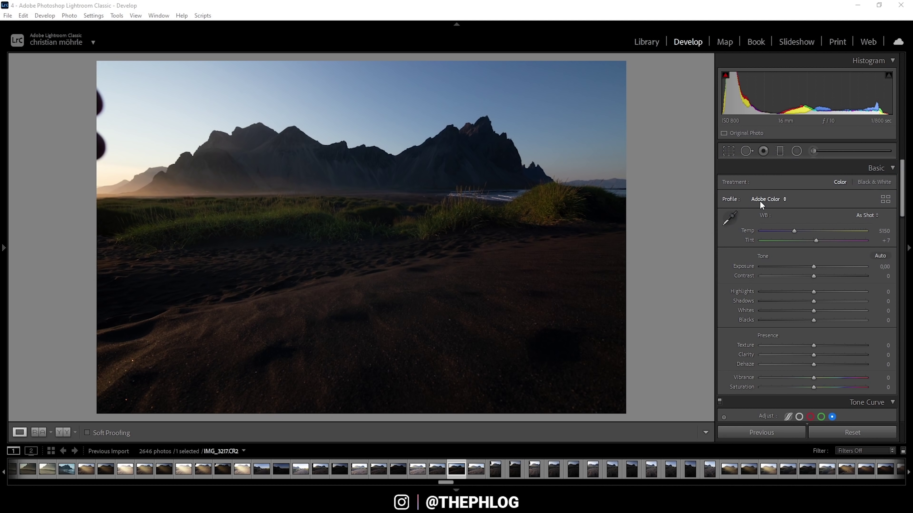
Step: Switch the profile to Adobe Landscape and push Vibrance to +100
{"action": "left_click", "coordinate": [759, 201]}
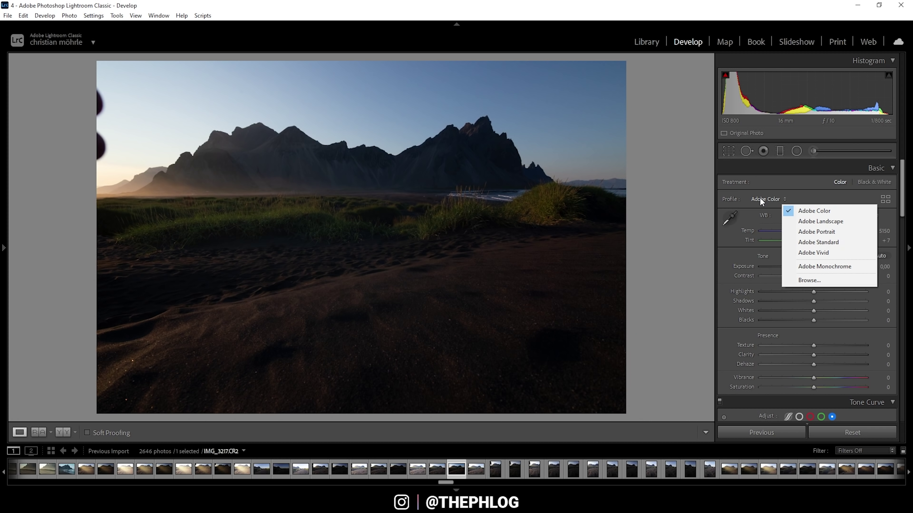
{"action": "left_click", "coordinate": [810, 225]}
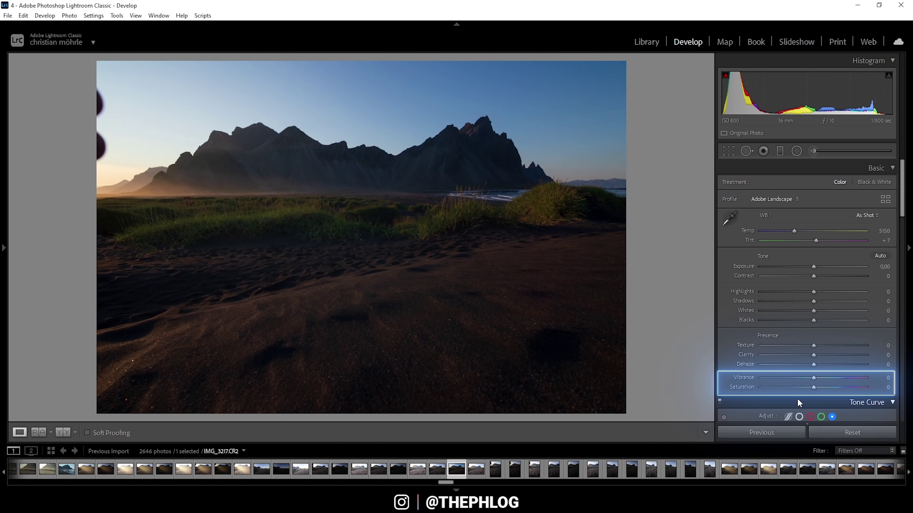
{"action": "left_click_drag", "start_coordinate": [816, 379], "coordinate": [872, 380]}
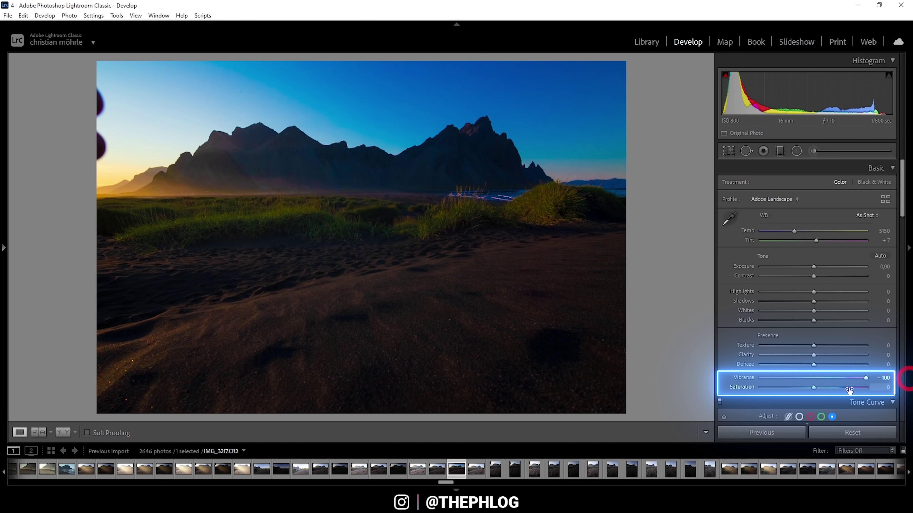
Step: Max Saturation at +100 and warm Temp to a Custom white balance of 5891
{"action": "left_click_drag", "start_coordinate": [817, 387], "coordinate": [880, 388]}
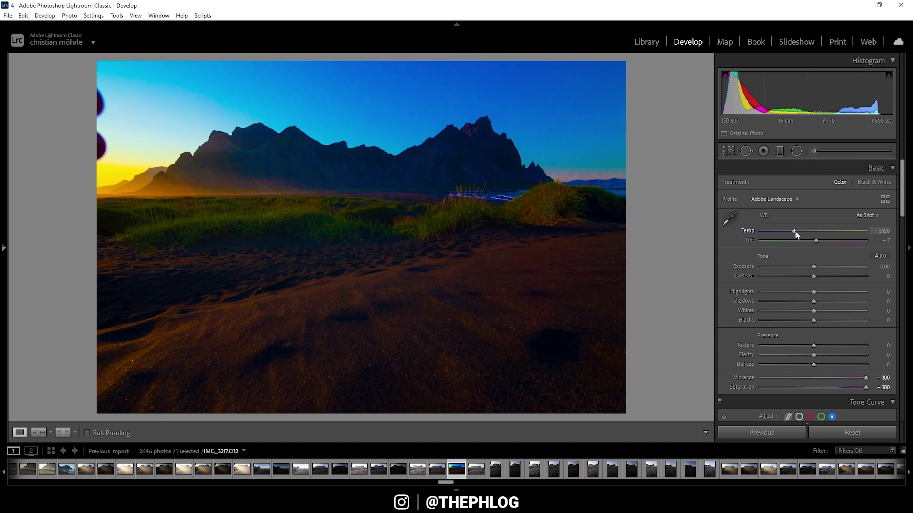
{"action": "left_click_drag", "start_coordinate": [797, 234], "coordinate": [804, 233]}
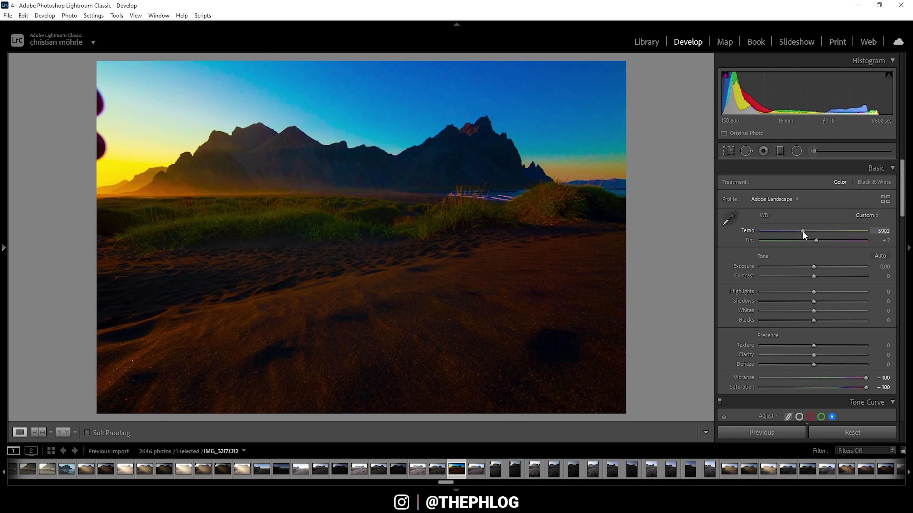
{"action": "left_click_drag", "start_coordinate": [802, 232], "coordinate": [802, 231]}
Step: Reset Vibrance and Saturation to 0, and try Tint +29 before undoing back to +7
{"action": "double_click", "coordinate": [866, 378]}
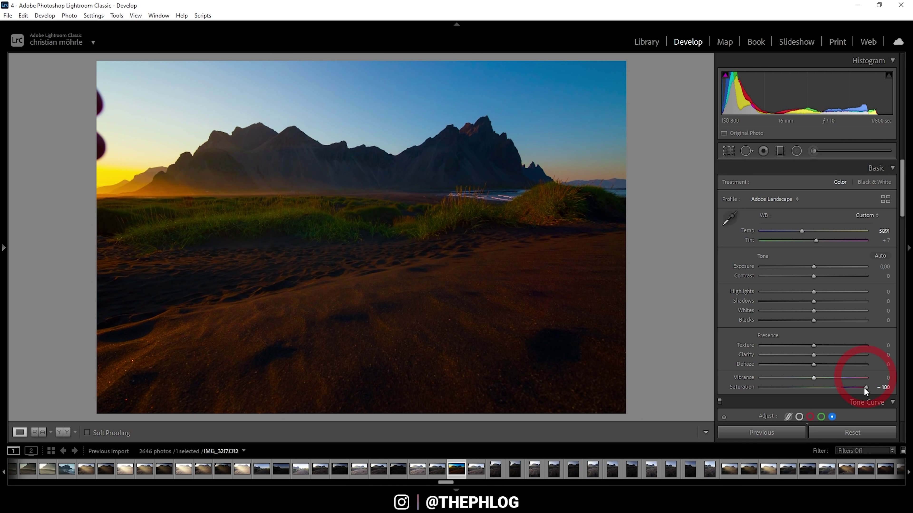
{"action": "double_click", "coordinate": [864, 388]}
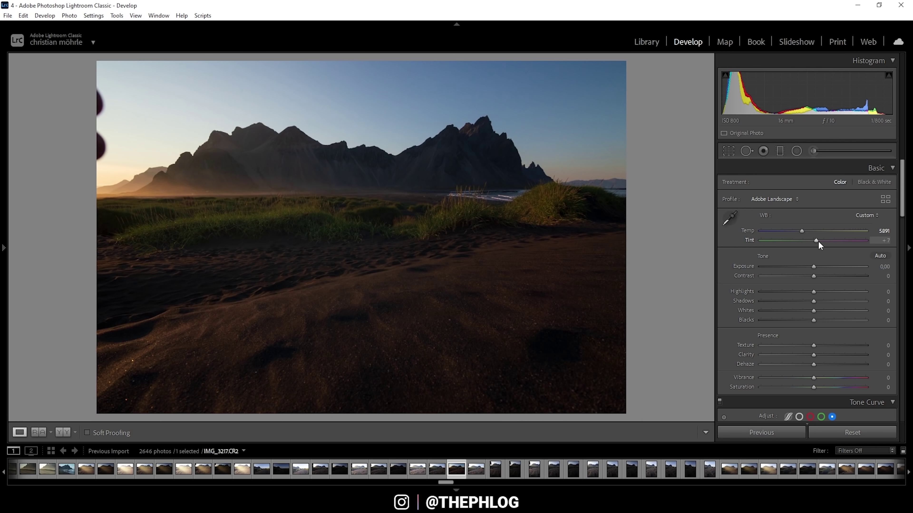
{"action": "left_click_drag", "start_coordinate": [816, 242], "coordinate": [824, 242]}
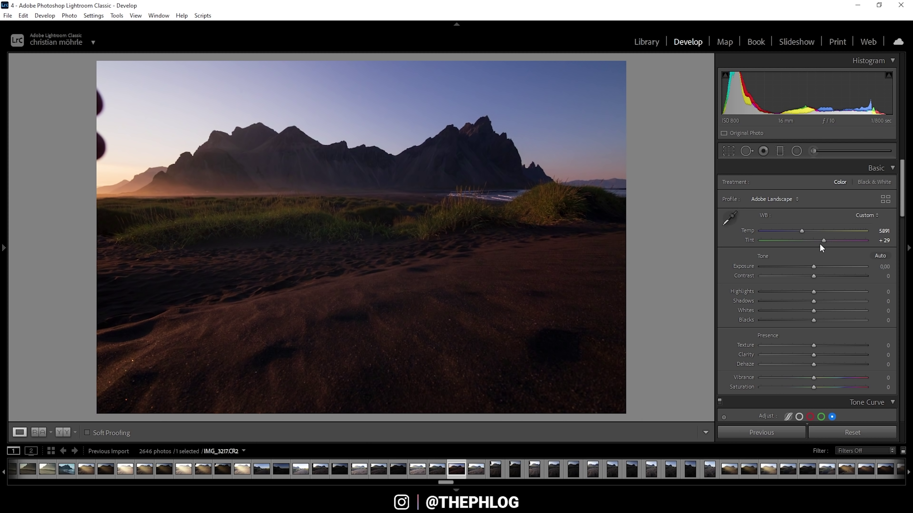
{"action": "key", "text": "ctrl+z"}
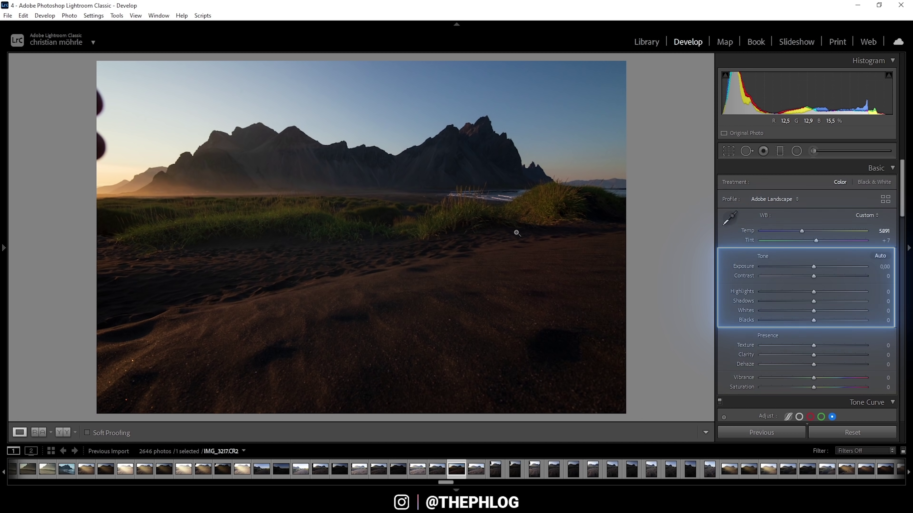
Step: Set Highlights −50, Shadows +33, Exposure +1.29 and Contrast +39, adding a touch of Texture
{"action": "left_click_drag", "start_coordinate": [811, 289], "coordinate": [784, 291]}
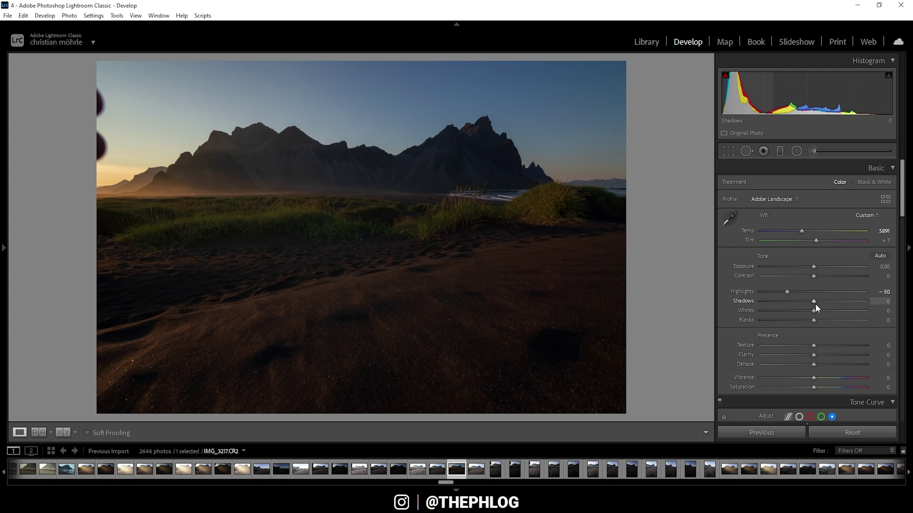
{"action": "left_click_drag", "start_coordinate": [814, 303], "coordinate": [829, 302]}
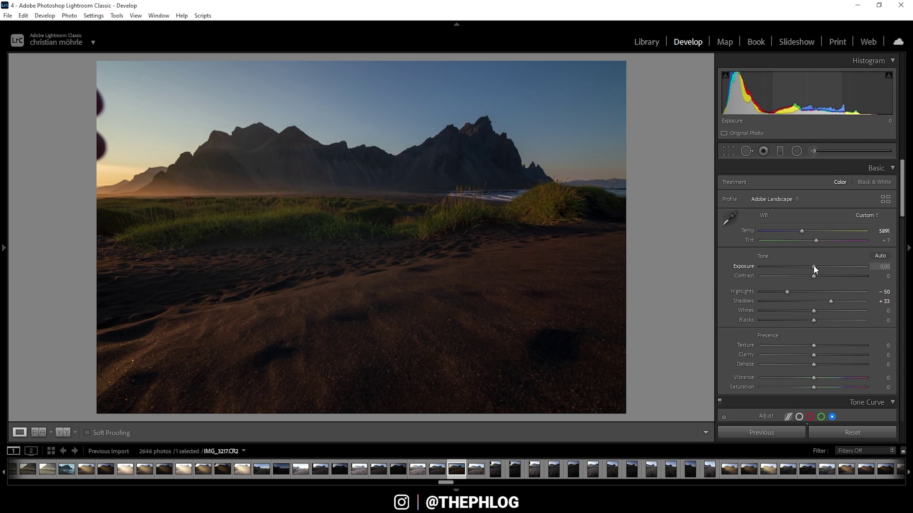
{"action": "left_click_drag", "start_coordinate": [814, 266], "coordinate": [827, 267]}
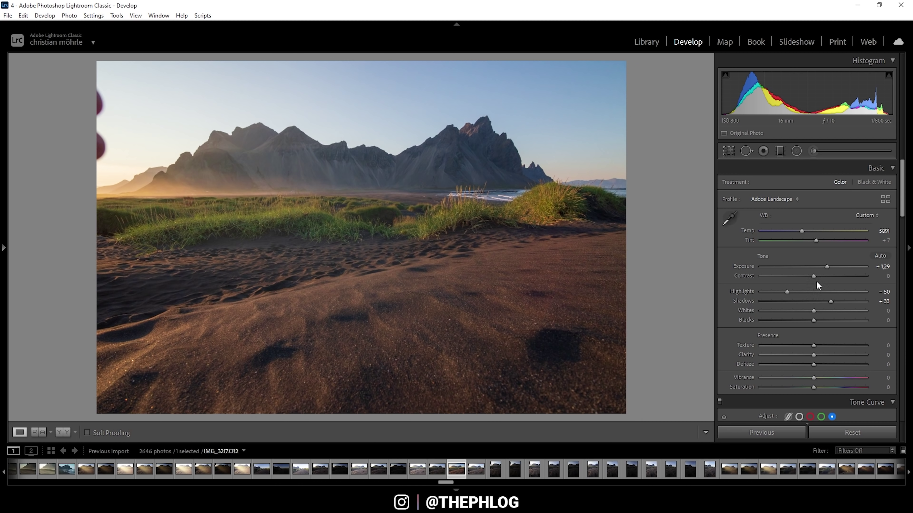
{"action": "left_click_drag", "start_coordinate": [815, 277], "coordinate": [838, 278]}
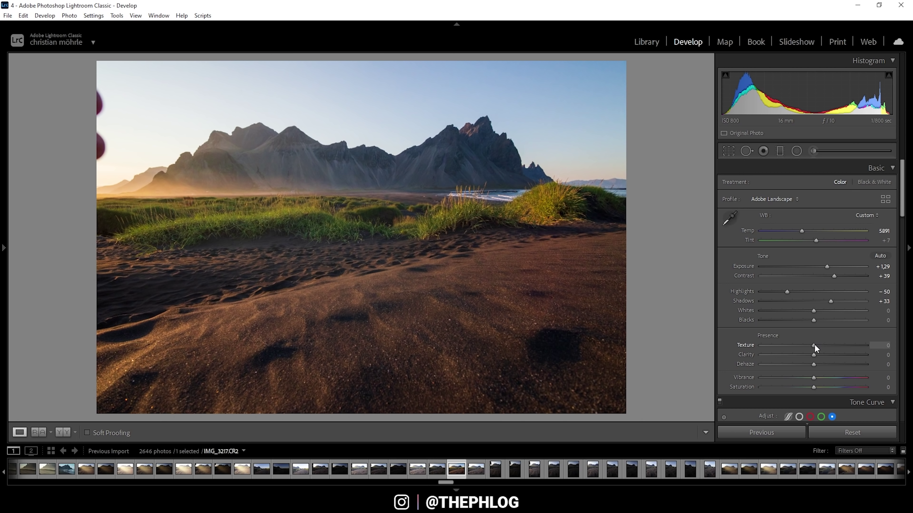
{"action": "left_click_drag", "start_coordinate": [814, 345], "coordinate": [817, 355]}
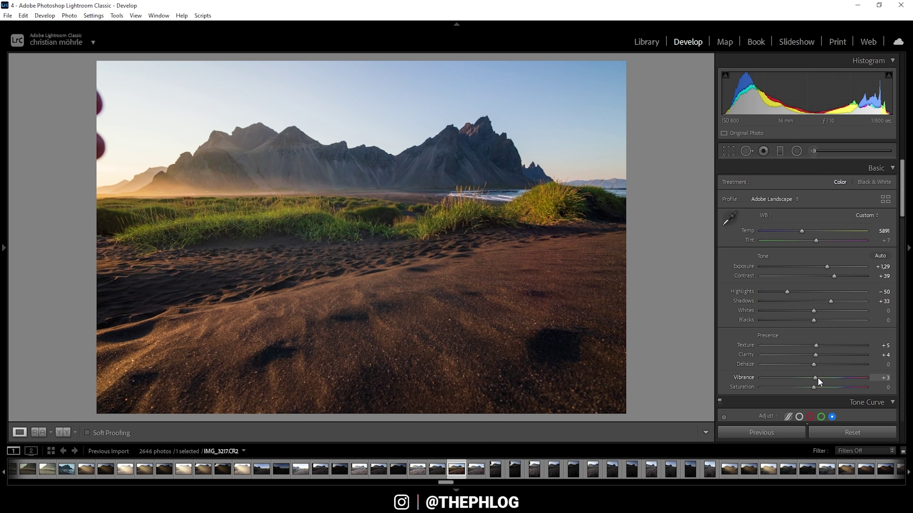
Step: Raise Vibrance, then ease it back down to +11
{"action": "left_click_drag", "start_coordinate": [818, 378], "coordinate": [835, 379]}
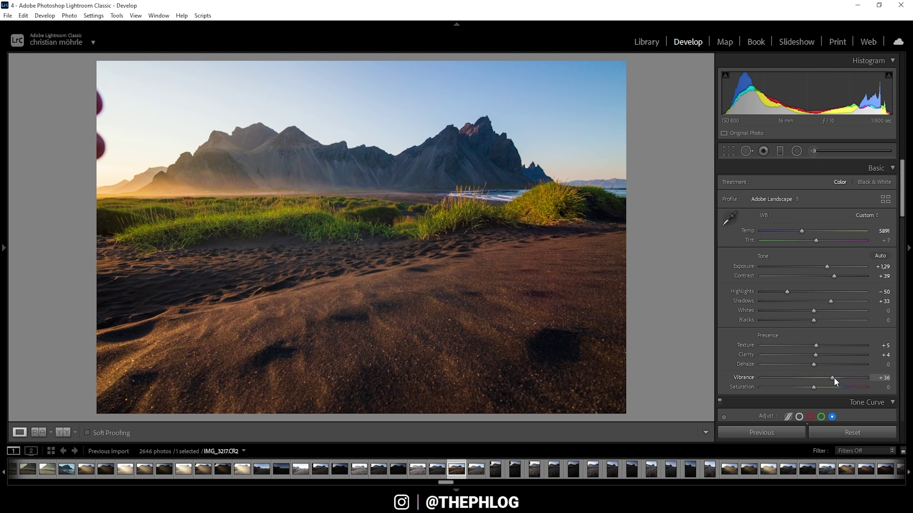
{"action": "left_click_drag", "start_coordinate": [833, 380], "coordinate": [823, 380]}
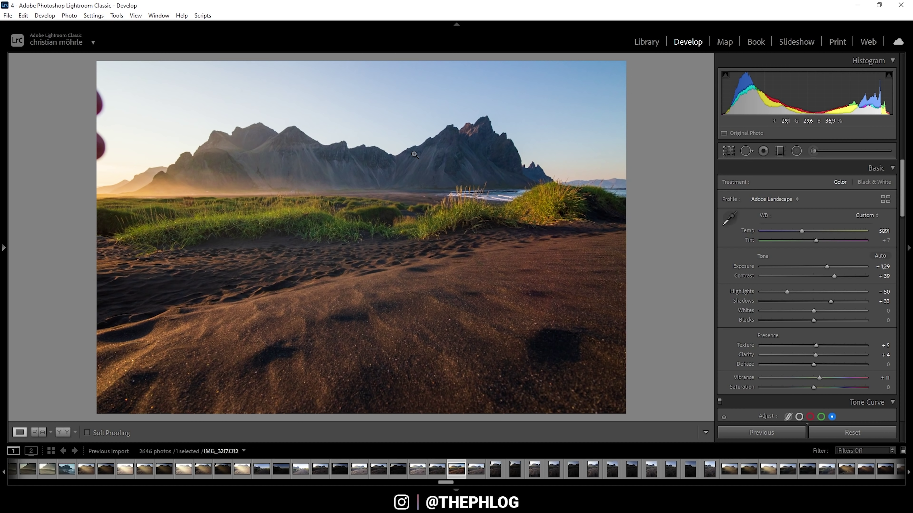
{"action": "left_click", "coordinate": [780, 151]}
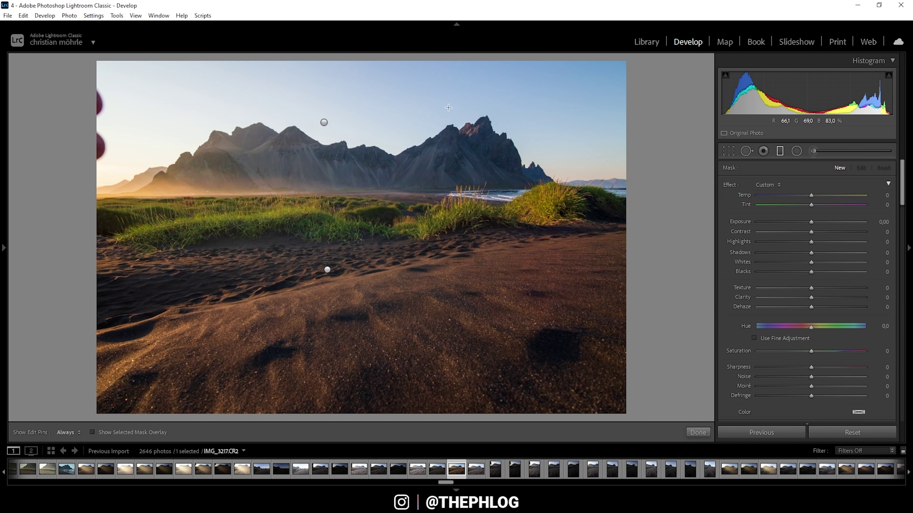
Step: Select the sky's graduated filter and restrict it with a Luminance range mask
{"action": "left_click", "coordinate": [323, 123]}
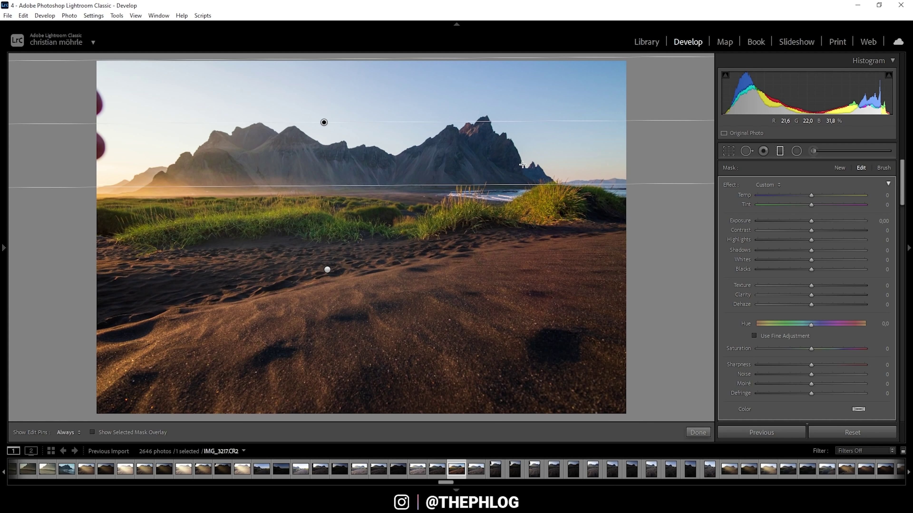
{"action": "scroll", "coordinate": [796, 313], "scroll_direction": "down", "scroll_amount": 3}
{"action": "left_click", "coordinate": [799, 362]}
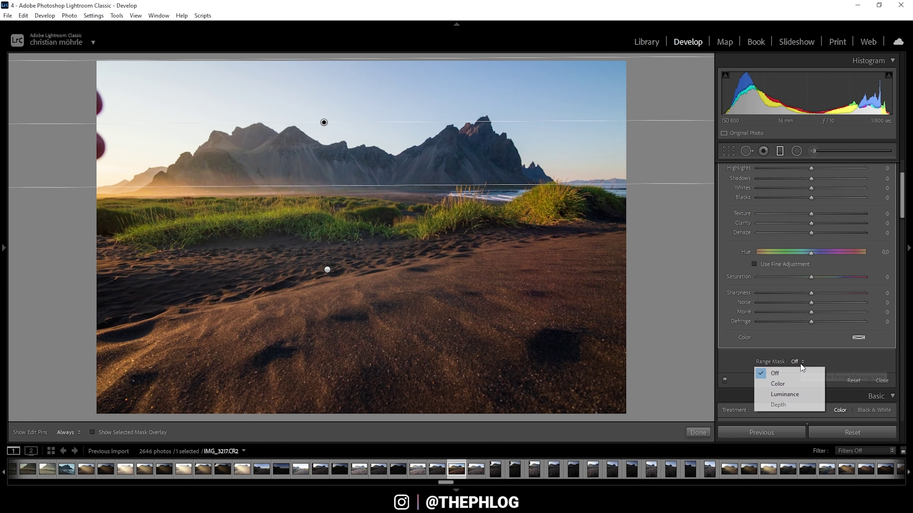
{"action": "left_click", "coordinate": [793, 393]}
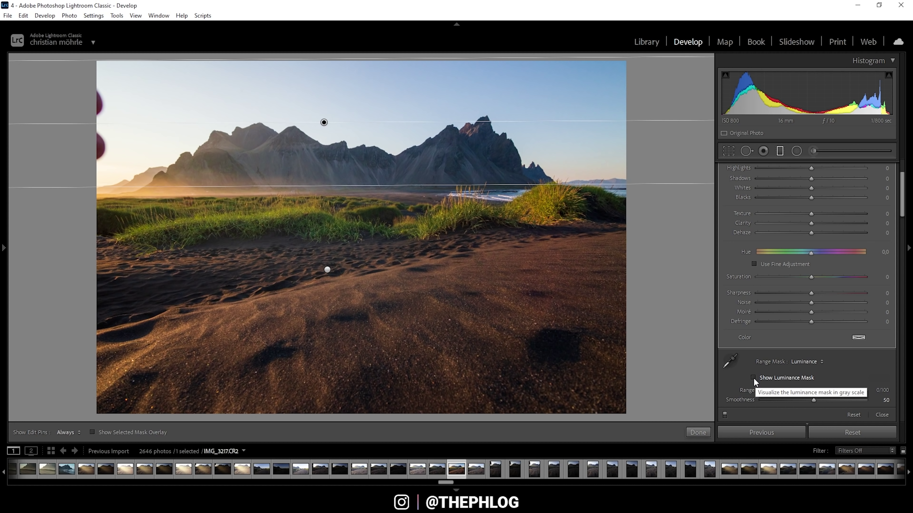
{"action": "left_click", "coordinate": [753, 378]}
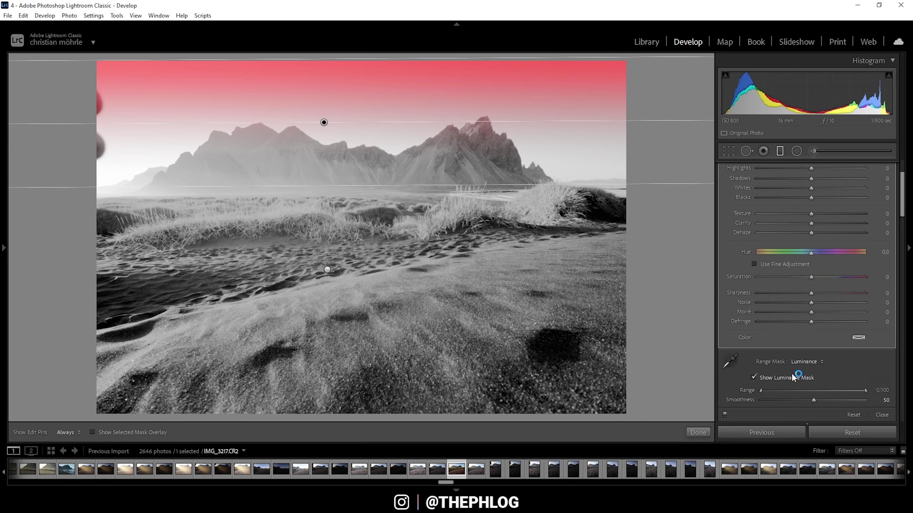
Step: Set the luminance Range to 45/100 and Smoothness to 55, checking the mask overlay
{"action": "left_click", "coordinate": [762, 392]}
{"action": "left_click_drag", "start_coordinate": [762, 392], "coordinate": [780, 394]}
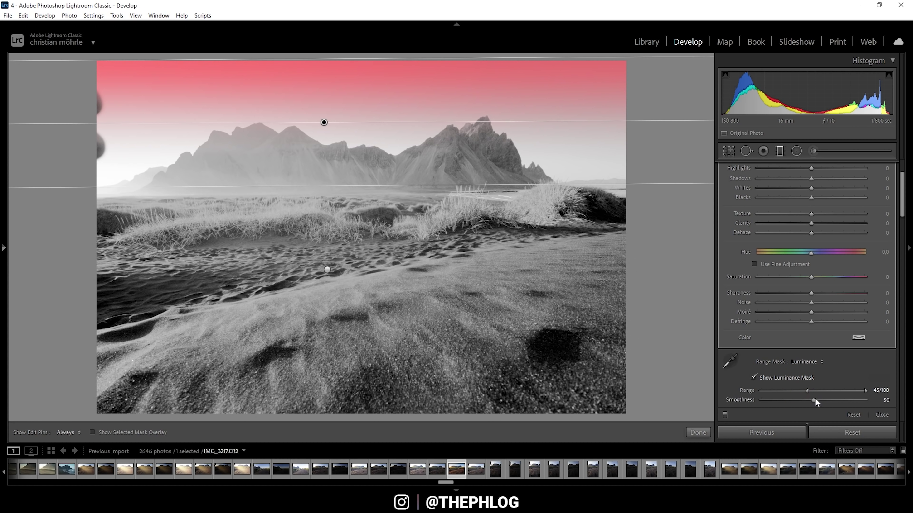
{"action": "left_click_drag", "start_coordinate": [819, 400], "coordinate": [820, 400]}
{"action": "left_click", "coordinate": [753, 377]}
{"action": "left_click", "coordinate": [753, 377]}
{"action": "left_click", "coordinate": [753, 378]}
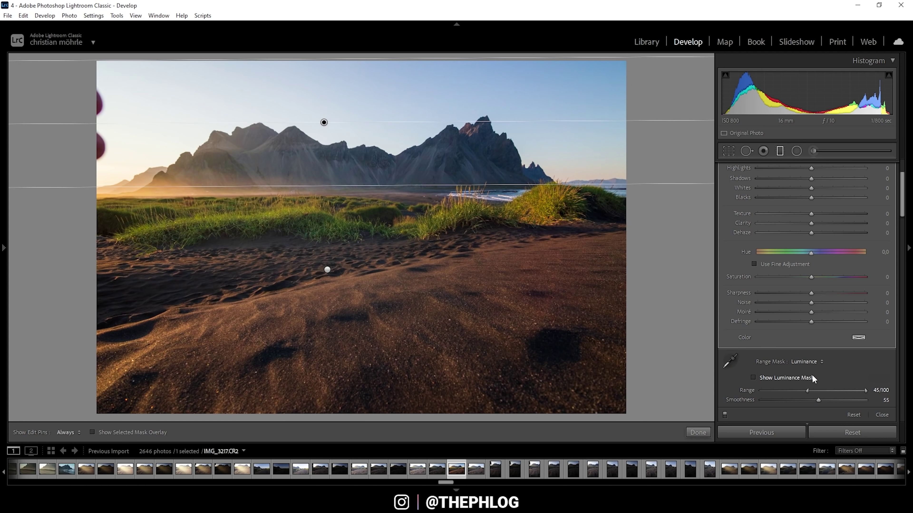
{"action": "scroll", "coordinate": [826, 267], "scroll_direction": "up", "scroll_amount": 3}
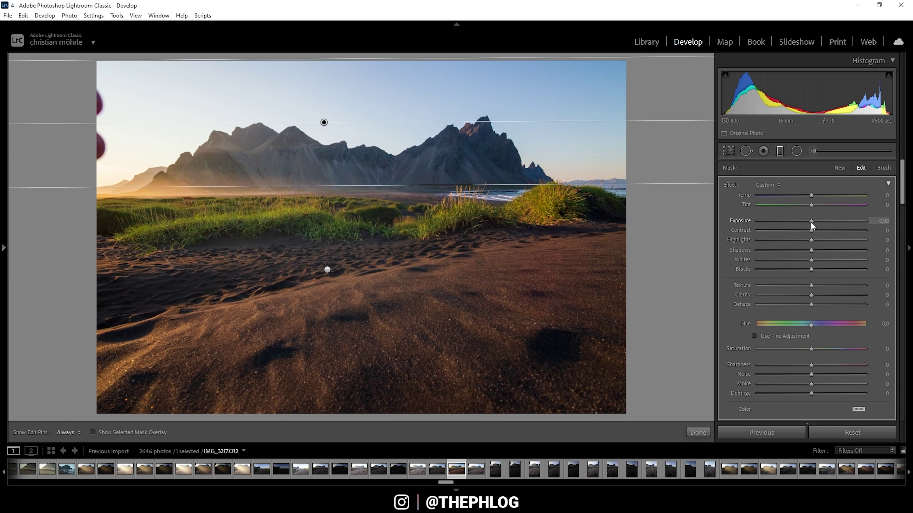
Step: Darken the sky filter to Exposure −0.71, then give the sand filter Texture and Clarity +19
{"action": "left_click_drag", "start_coordinate": [810, 221], "coordinate": [804, 226]}
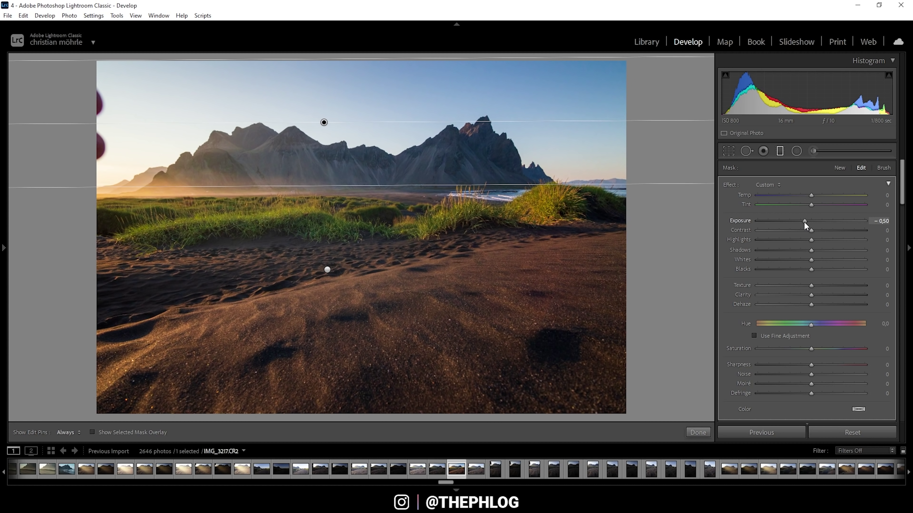
{"action": "left_click_drag", "start_coordinate": [804, 221], "coordinate": [800, 221]}
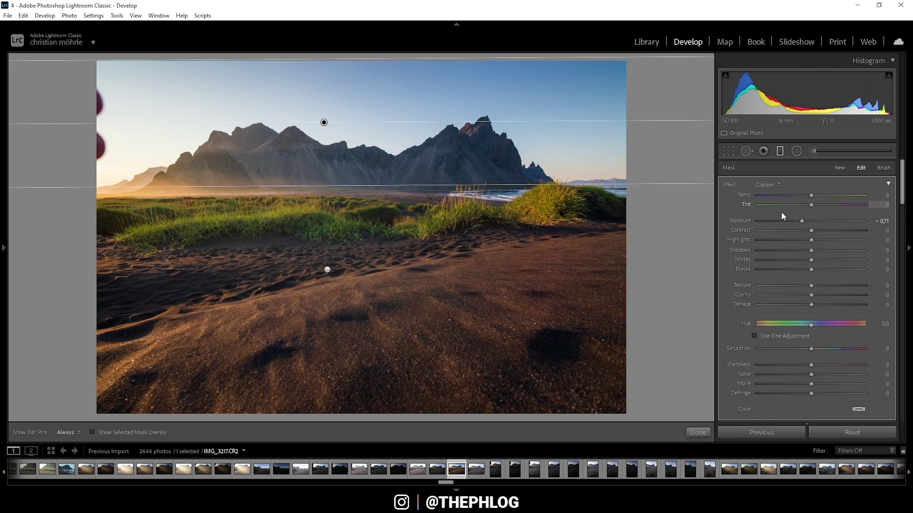
{"action": "left_click", "coordinate": [327, 270]}
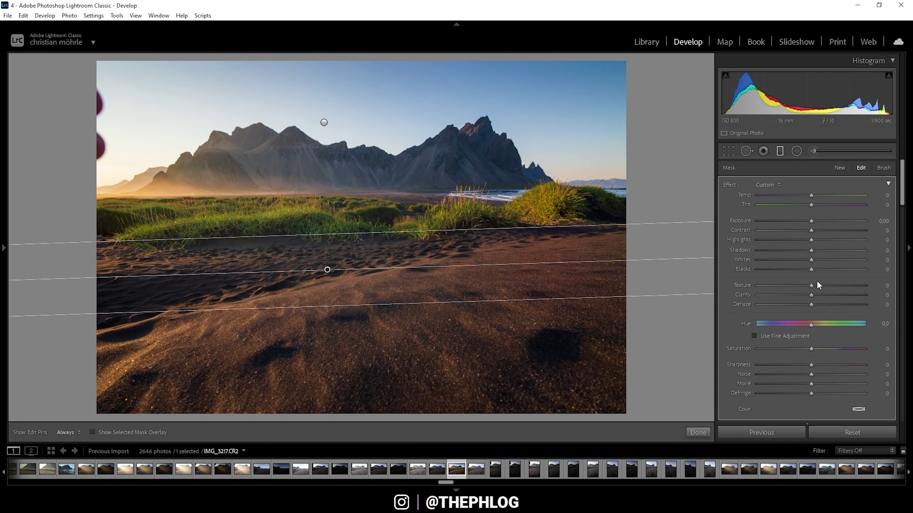
{"action": "left_click_drag", "start_coordinate": [813, 284], "coordinate": [822, 294]}
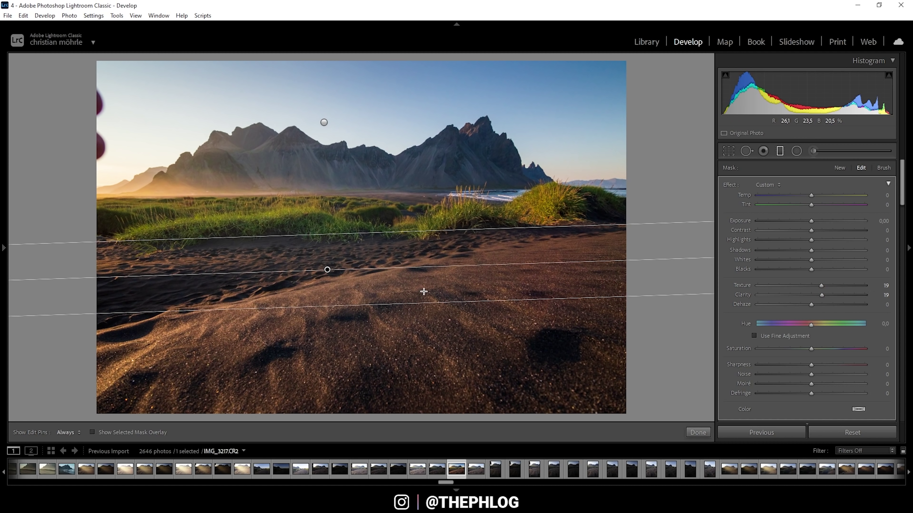
Step: Give the left-horizon radial filter Dehaze −22 and Temp 25, then close mask editing
{"action": "left_click", "coordinate": [796, 151]}
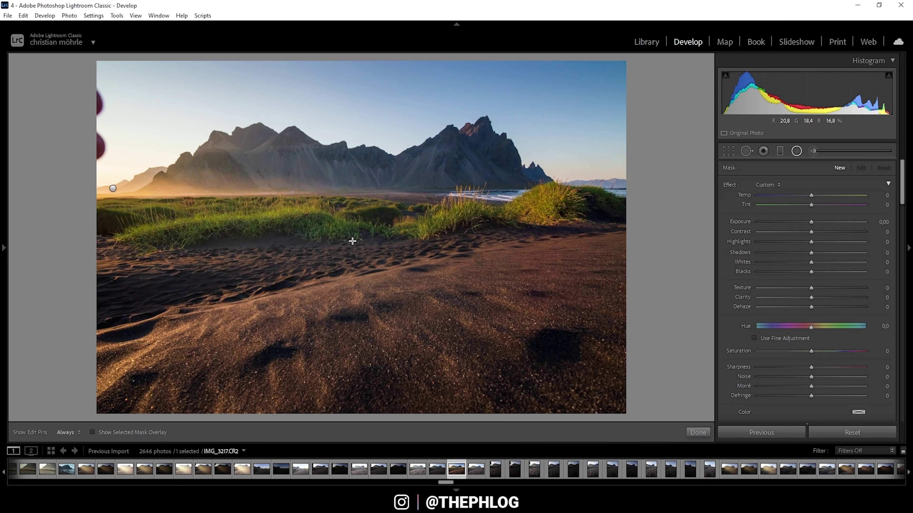
{"action": "left_click", "coordinate": [112, 188]}
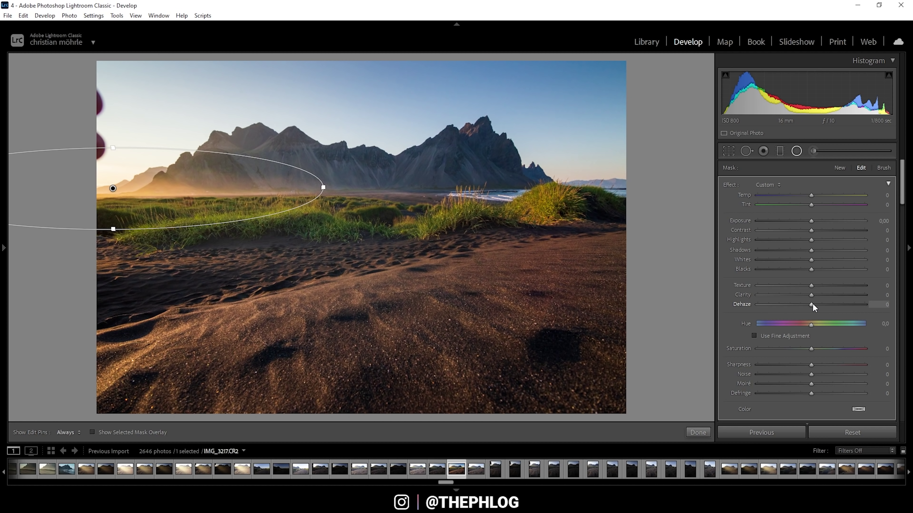
{"action": "left_click_drag", "start_coordinate": [809, 303], "coordinate": [803, 304]}
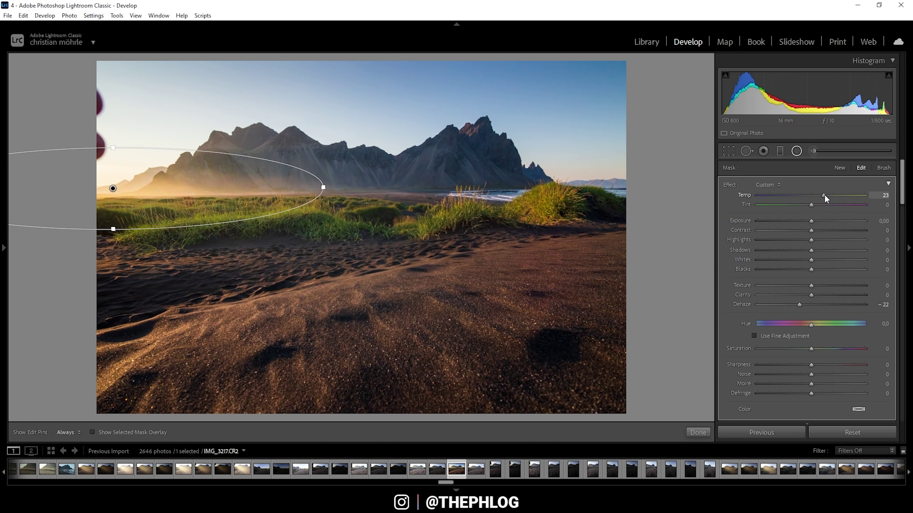
{"action": "left_click_drag", "start_coordinate": [825, 194], "coordinate": [825, 194]}
{"action": "left_click", "coordinate": [796, 151]}
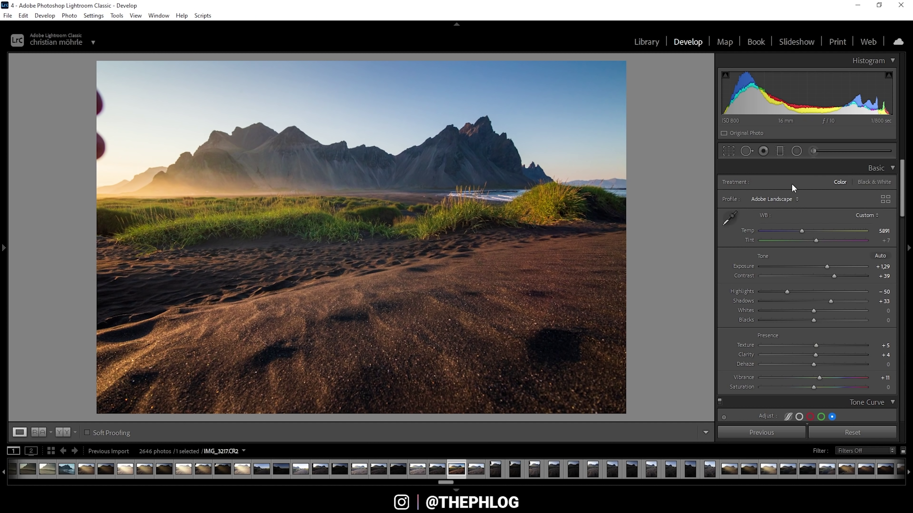
Step: In the Tone Curve, pull the red channel's highlight endpoint to input 248 to boost red
{"action": "left_click_drag", "start_coordinate": [903, 166], "coordinate": [903, 179]}
{"action": "scroll", "coordinate": [903, 179], "scroll_direction": "down", "scroll_amount": 5}
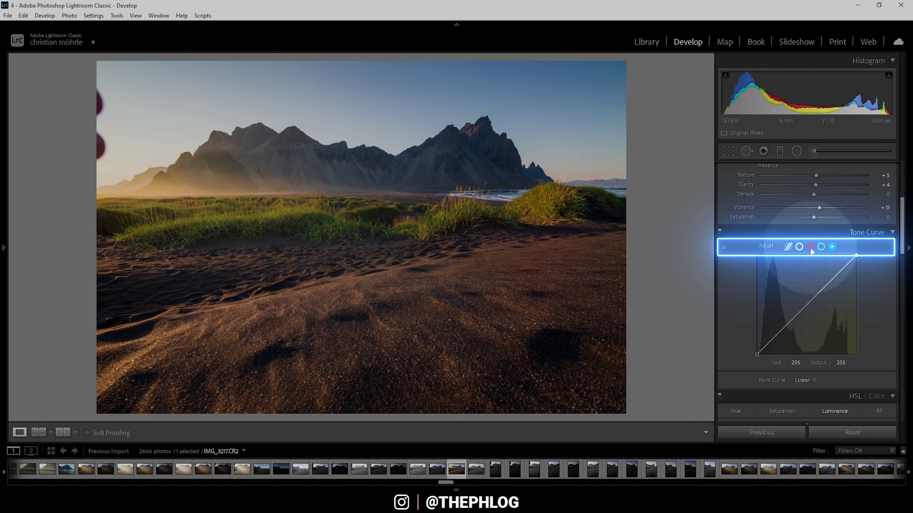
{"action": "left_click", "coordinate": [811, 248]}
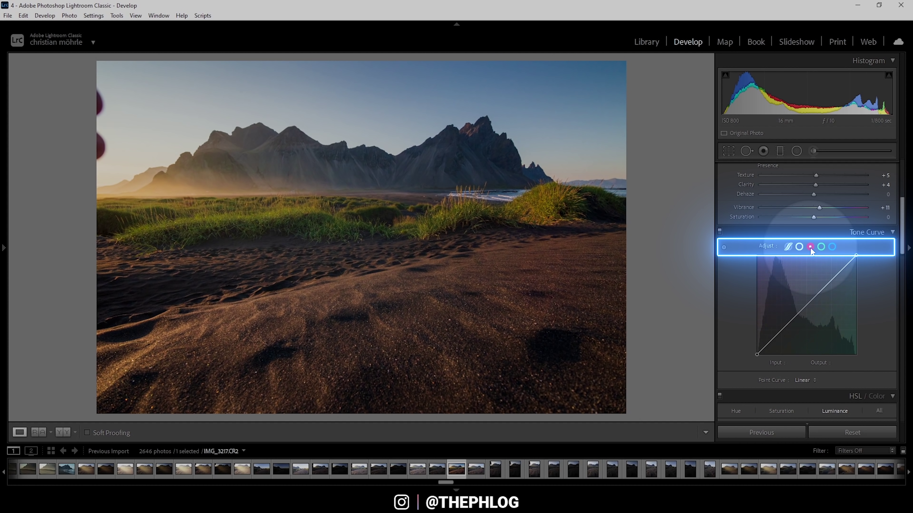
{"action": "left_click", "coordinate": [856, 256]}
{"action": "mouse_move", "coordinate": [856, 256]}
{"action": "left_mouse_down"}
{"action": "mouse_move", "coordinate": [846, 251]}
{"action": "mouse_move", "coordinate": [855, 250]}
{"action": "left_mouse_up"}
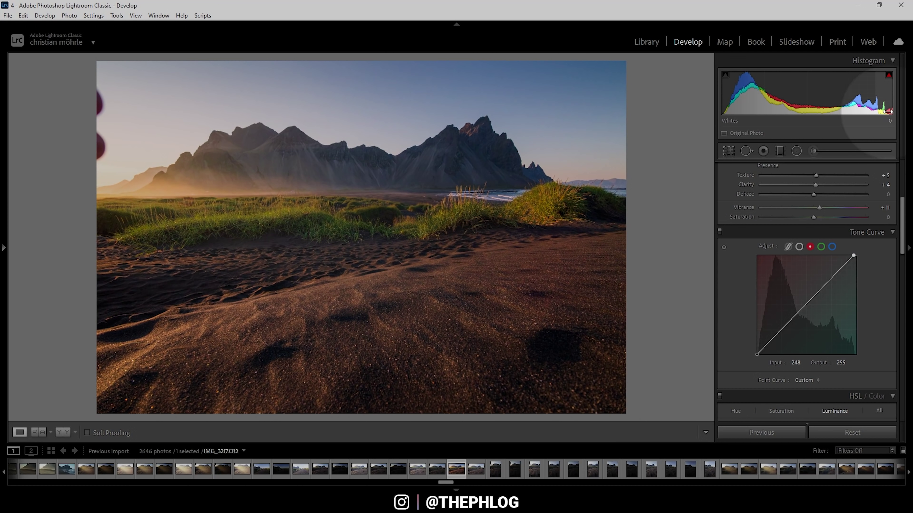
{"action": "left_click_drag", "start_coordinate": [884, 115], "coordinate": [892, 113]}
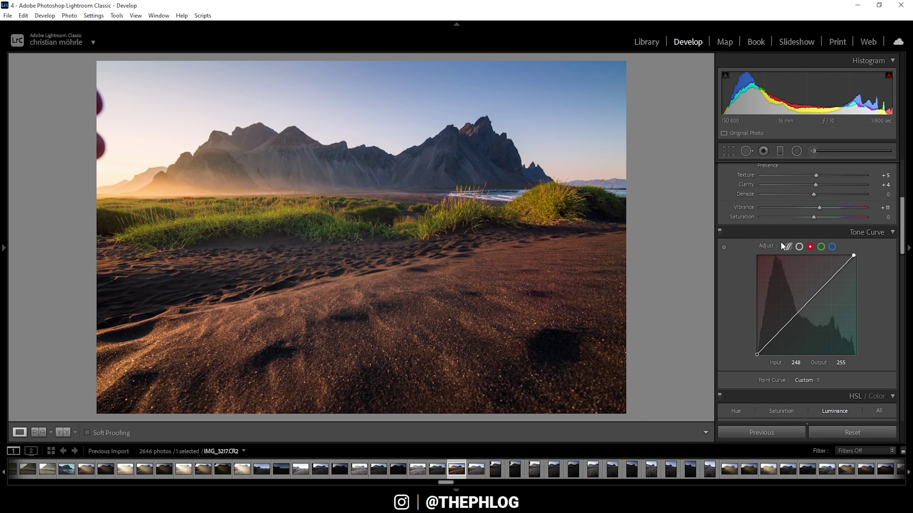
Step: Lower the blue curve's top point to output 249, and toggle the tone curve to compare
{"action": "left_click", "coordinate": [832, 247]}
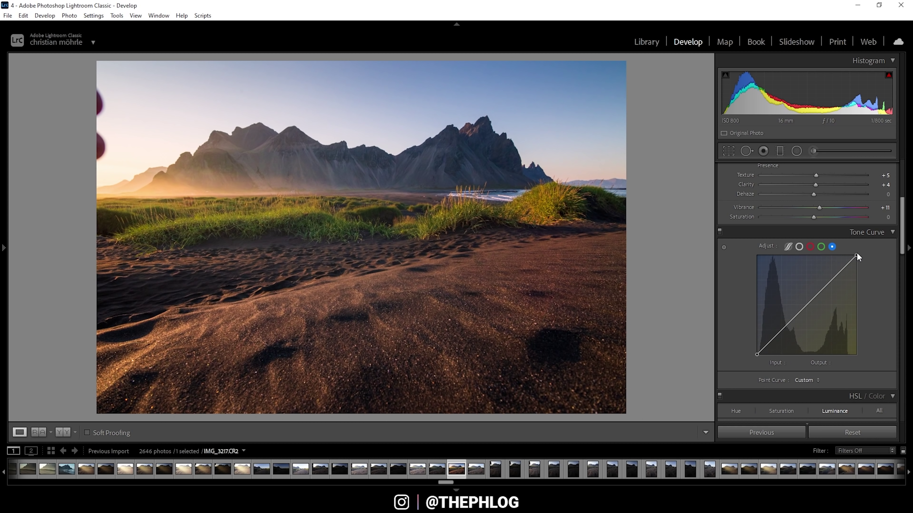
{"action": "left_click_drag", "start_coordinate": [858, 255], "coordinate": [842, 255]}
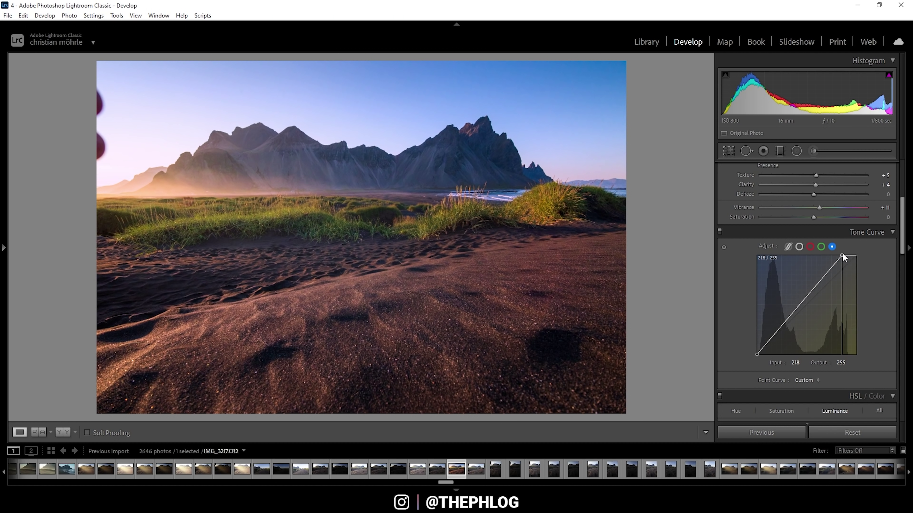
{"action": "left_click_drag", "start_coordinate": [843, 255], "coordinate": [862, 256]}
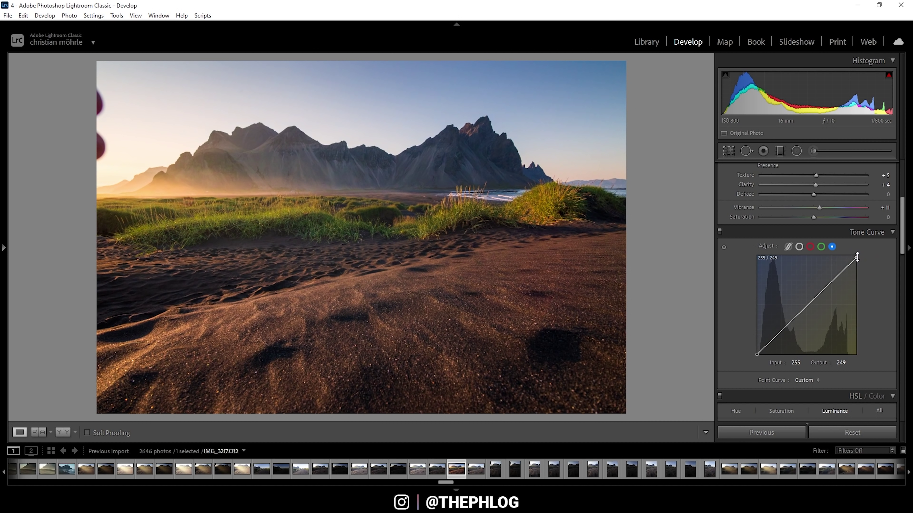
{"action": "left_click", "coordinate": [720, 231]}
{"action": "left_click", "coordinate": [721, 231]}
{"action": "left_click", "coordinate": [721, 231]}
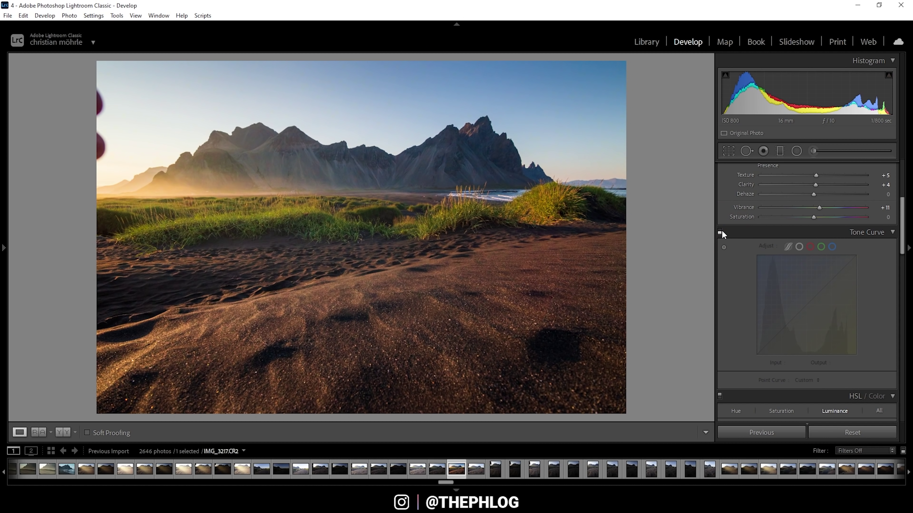
{"action": "left_click", "coordinate": [721, 232]}
{"action": "left_click", "coordinate": [720, 232]}
{"action": "left_click", "coordinate": [720, 232]}
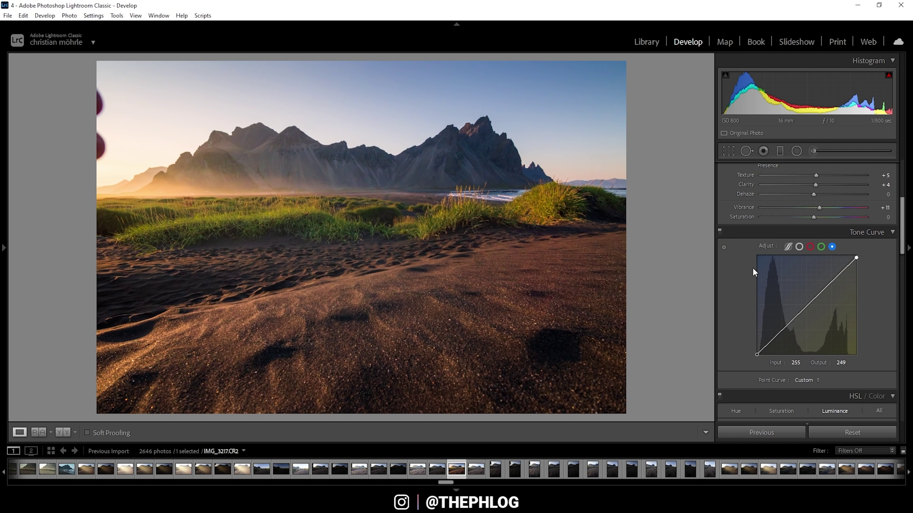
Step: Shift the HSL Green hue to −100, toggling HSL off and on to compare
{"action": "scroll", "coordinate": [737, 250], "scroll_direction": "down", "scroll_amount": 2}
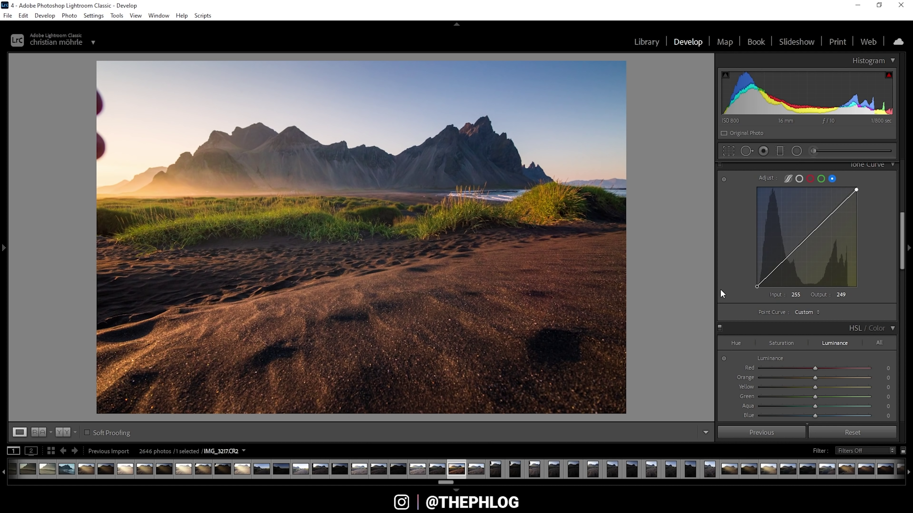
{"action": "scroll", "coordinate": [740, 258], "scroll_direction": "down", "scroll_amount": 2}
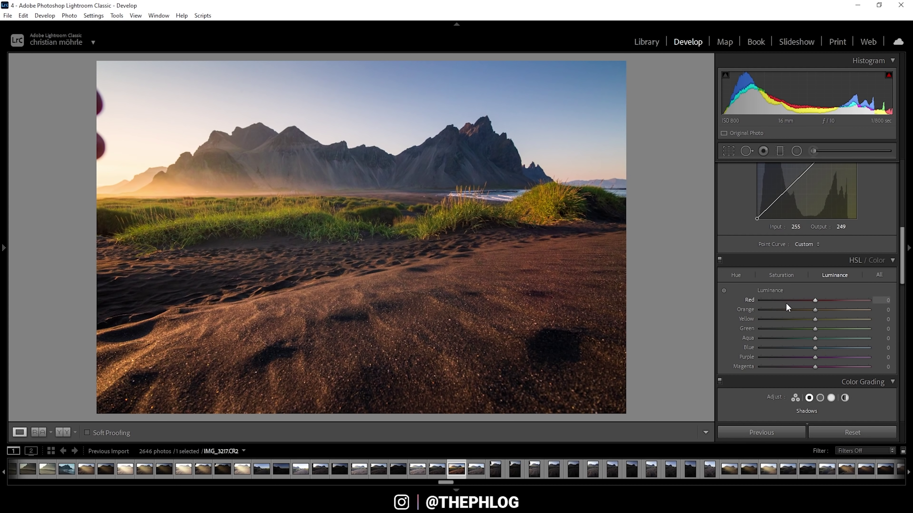
{"action": "left_click", "coordinate": [735, 274]}
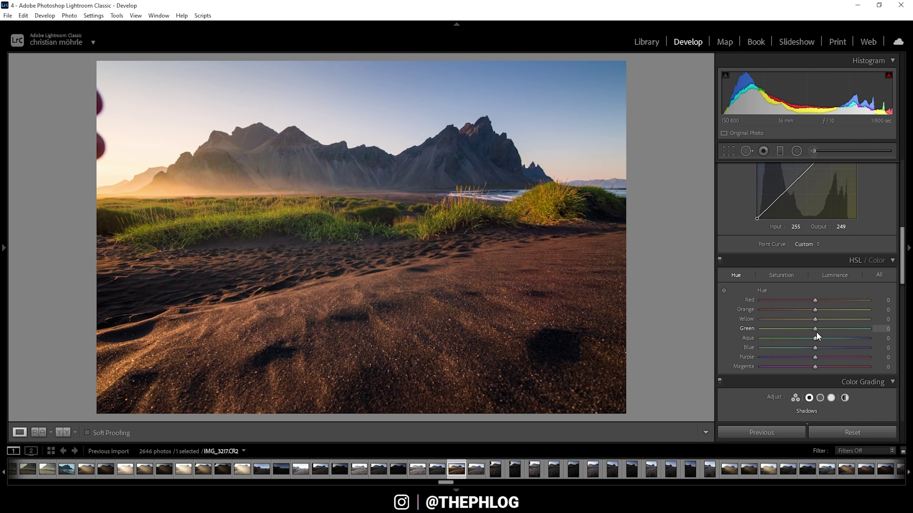
{"action": "left_click_drag", "start_coordinate": [814, 328], "coordinate": [733, 327]}
{"action": "left_click", "coordinate": [719, 260]}
{"action": "left_click", "coordinate": [719, 259]}
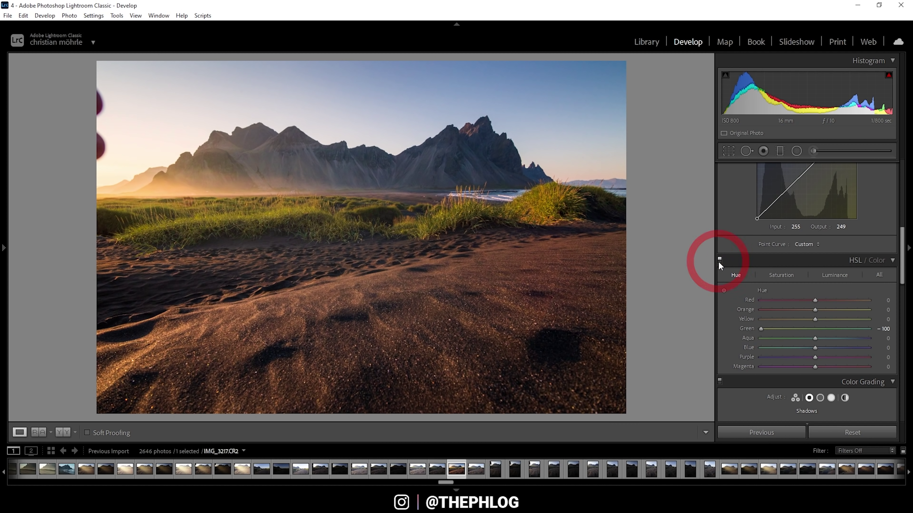
{"action": "left_click", "coordinate": [719, 260]}
{"action": "left_click", "coordinate": [719, 259]}
Step: Set HSL saturation to Orange +15, Yellow −14 and Blue +16, toggling HSL to compare
{"action": "left_click", "coordinate": [785, 277]}
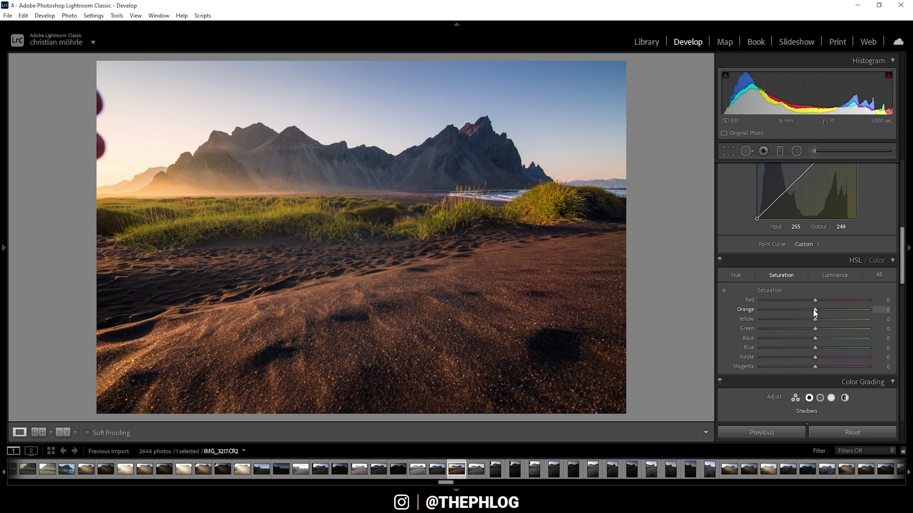
{"action": "mouse_move", "coordinate": [814, 310]}
{"action": "left_mouse_down"}
{"action": "mouse_move", "coordinate": [821, 310]}
{"action": "mouse_move", "coordinate": [808, 320]}
{"action": "left_mouse_up"}
{"action": "left_click", "coordinate": [720, 261]}
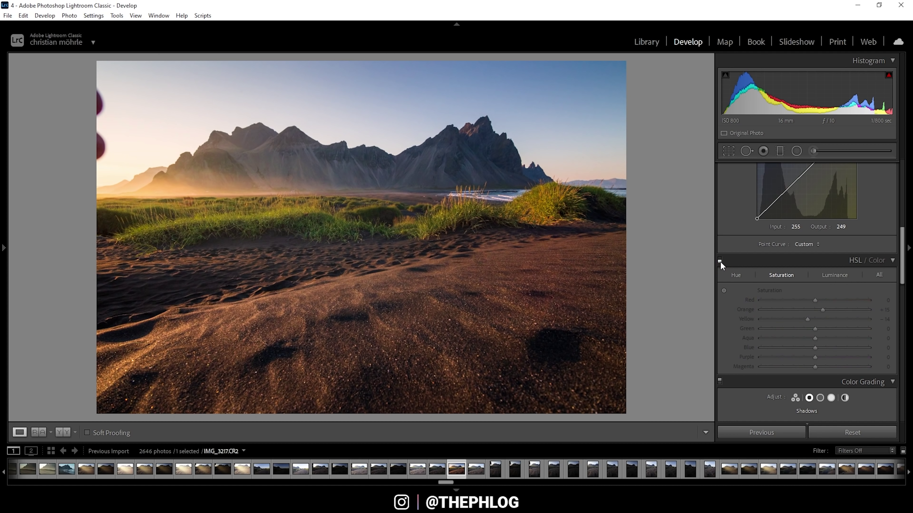
{"action": "left_click", "coordinate": [720, 261]}
{"action": "left_click", "coordinate": [720, 261]}
{"action": "left_click", "coordinate": [720, 261]}
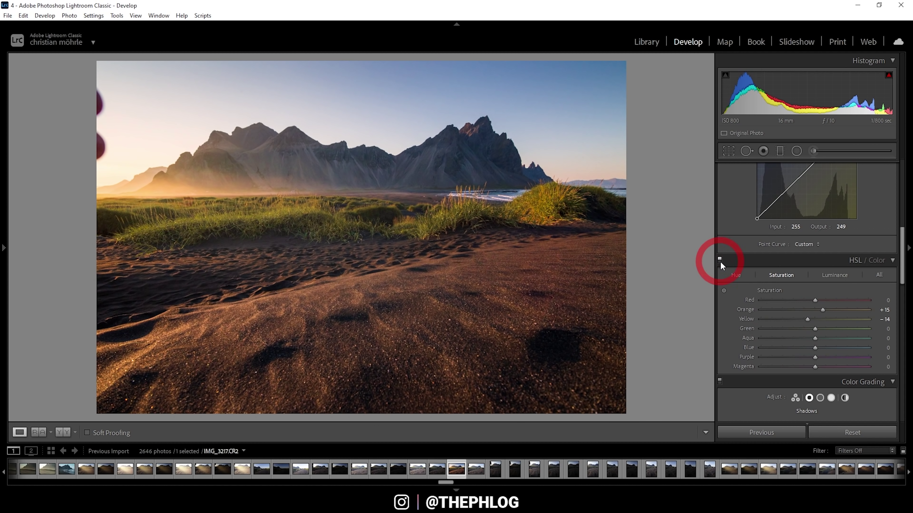
{"action": "left_click", "coordinate": [721, 261]}
{"action": "left_click", "coordinate": [721, 261]}
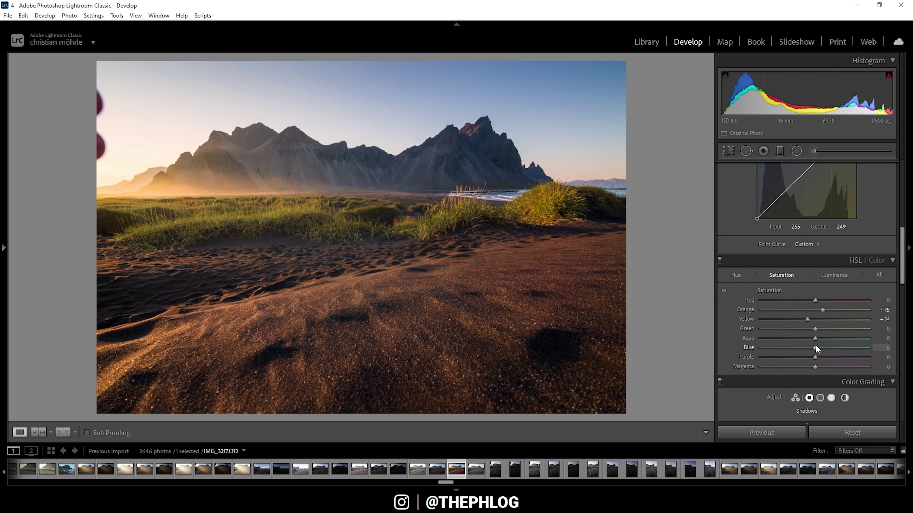
{"action": "left_click_drag", "start_coordinate": [817, 348], "coordinate": [825, 348]}
{"action": "left_click", "coordinate": [829, 275]}
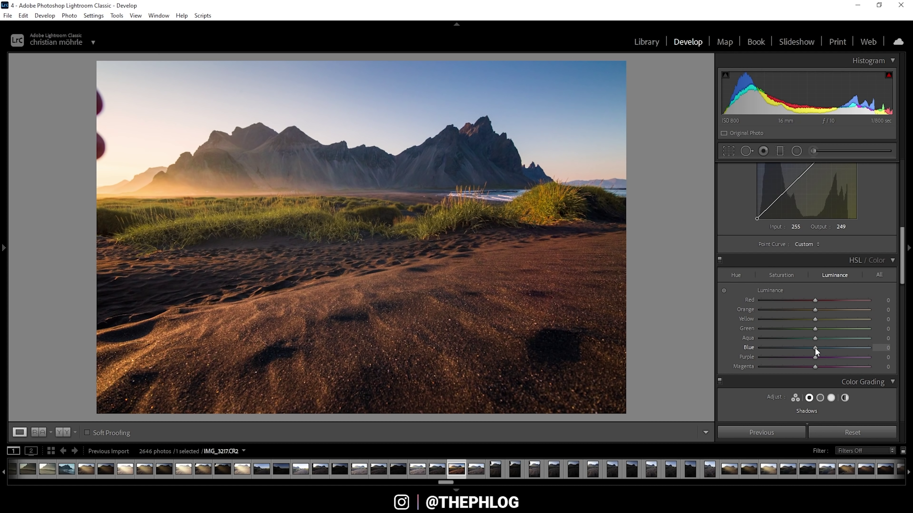
Step: Set HSL luminance to Blue −7, Green +35, and Orange and Yellow +5
{"action": "left_click_drag", "start_coordinate": [815, 348], "coordinate": [812, 350]}
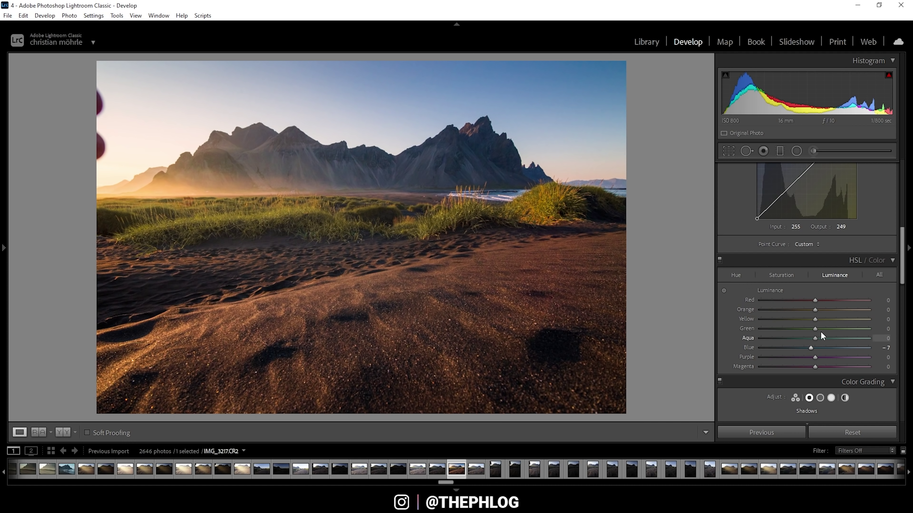
{"action": "left_click_drag", "start_coordinate": [815, 329], "coordinate": [834, 322]}
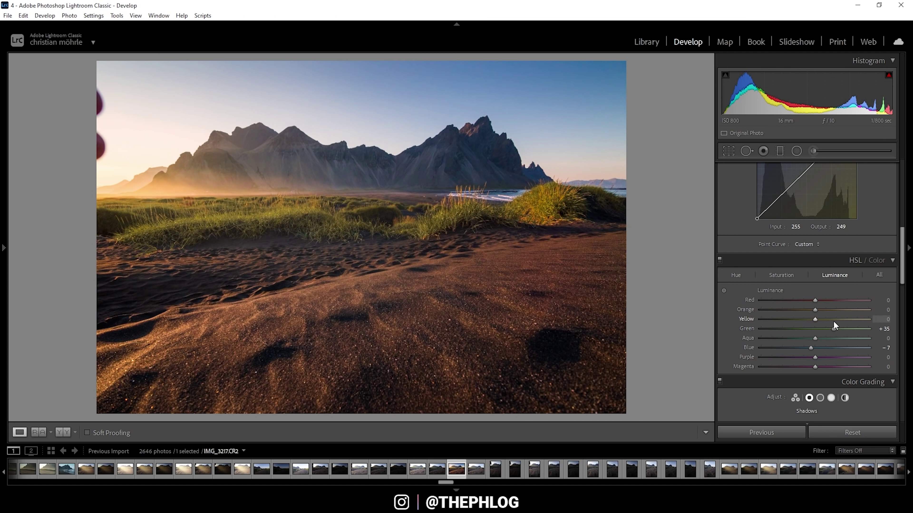
{"action": "left_click_drag", "start_coordinate": [814, 320], "coordinate": [818, 310]}
Step: Toggle the HSL adjustments on and off to compare before and after
{"action": "left_click", "coordinate": [720, 260]}
{"action": "left_click", "coordinate": [720, 259]}
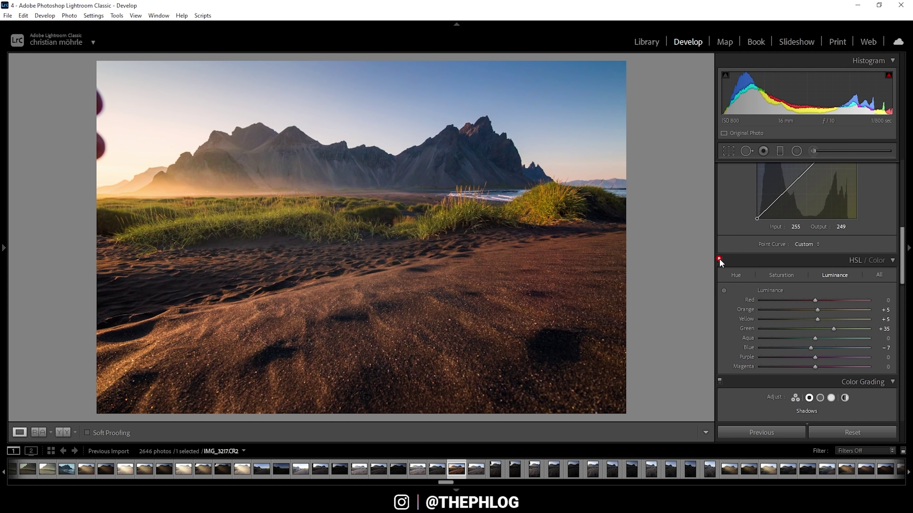
{"action": "left_click", "coordinate": [720, 259]}
{"action": "left_click", "coordinate": [719, 259]}
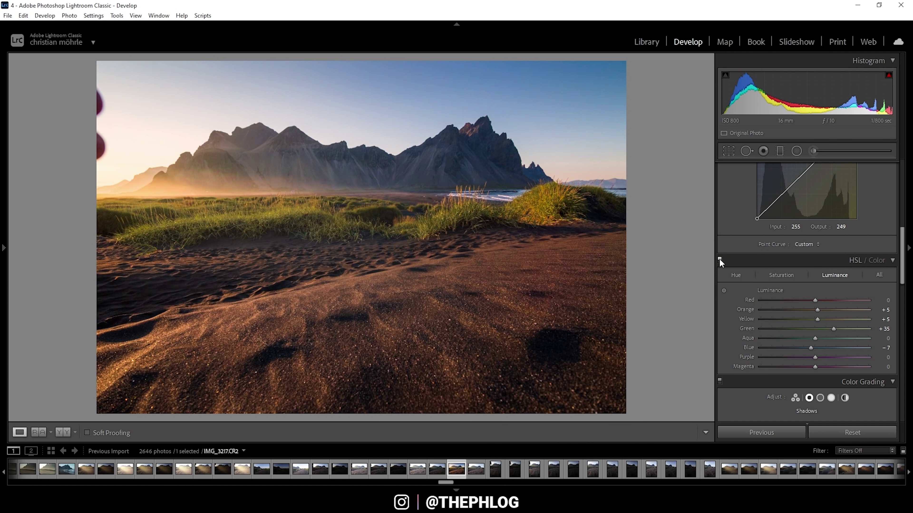
{"action": "left_click", "coordinate": [720, 260]}
{"action": "left_click", "coordinate": [720, 259]}
{"action": "left_click", "coordinate": [720, 260]}
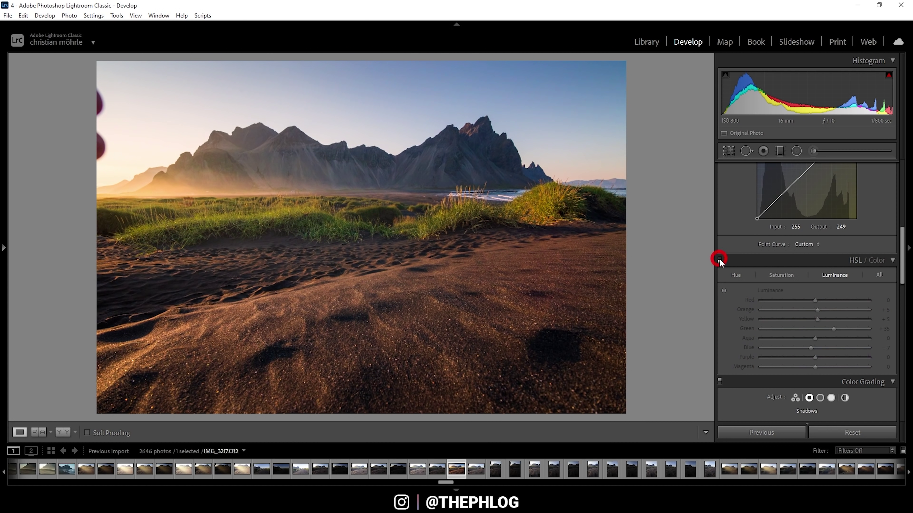
{"action": "left_click", "coordinate": [719, 259]}
Step: Compare with HSL off and back on, then move down to the Color Grading panel
{"action": "left_click", "coordinate": [720, 260]}
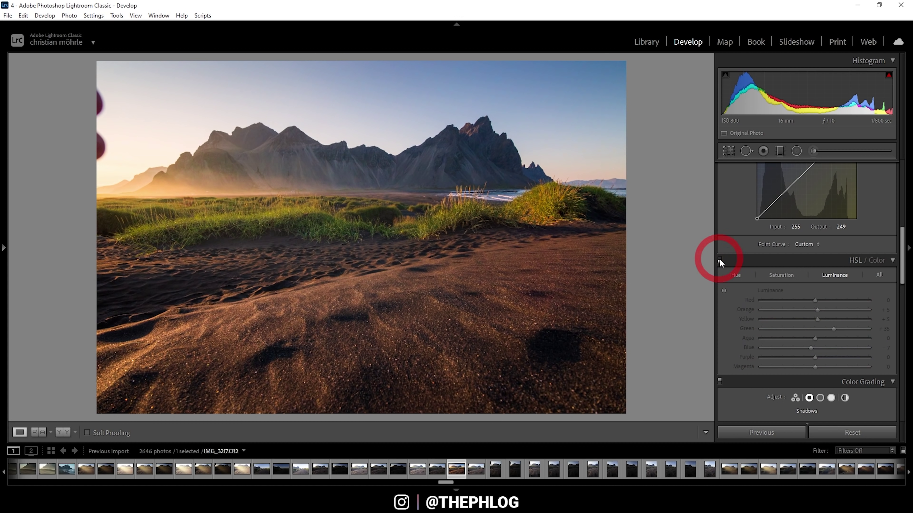
{"action": "left_click", "coordinate": [720, 259]}
{"action": "scroll", "coordinate": [759, 263], "scroll_direction": "down", "scroll_amount": 2}
{"action": "scroll", "coordinate": [759, 266], "scroll_direction": "down", "scroll_amount": 2}
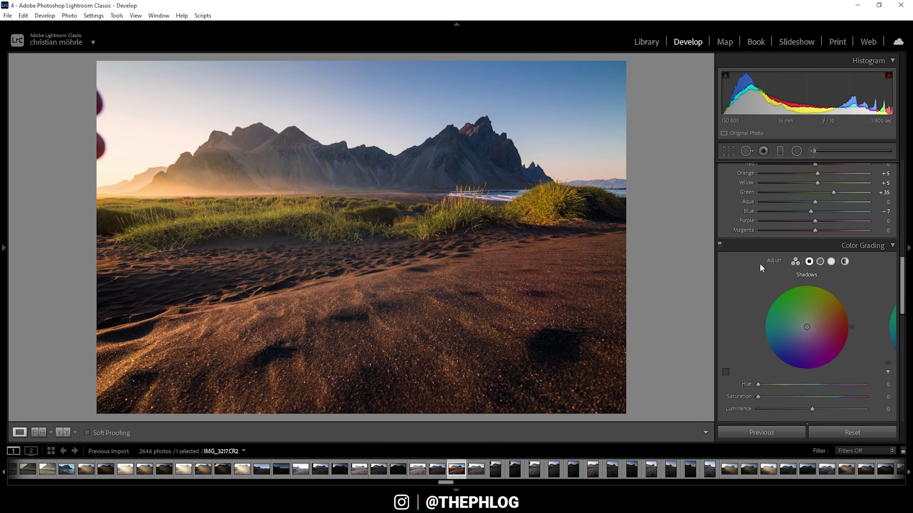
{"action": "scroll", "coordinate": [759, 263], "scroll_direction": "down", "scroll_amount": 2}
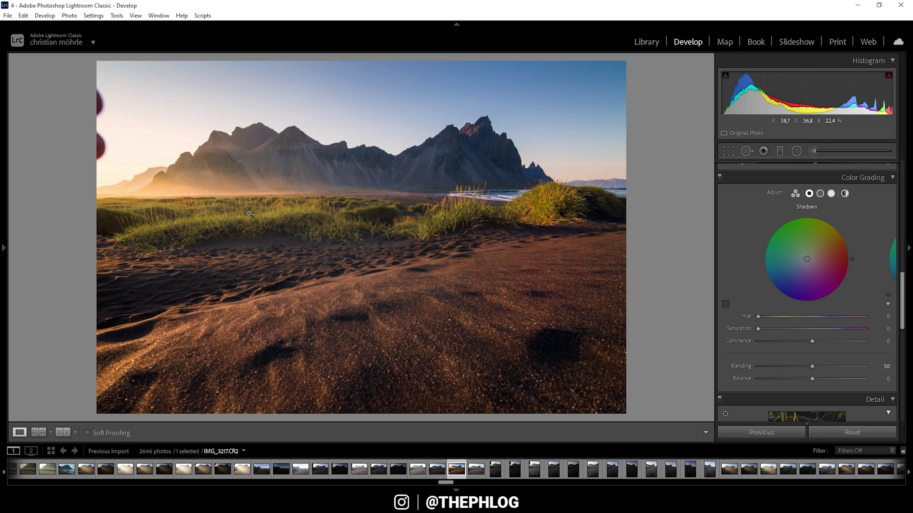
Step: Tint the Color Grading highlights orange at Hue 40, Saturation 25
{"action": "left_click", "coordinate": [832, 195]}
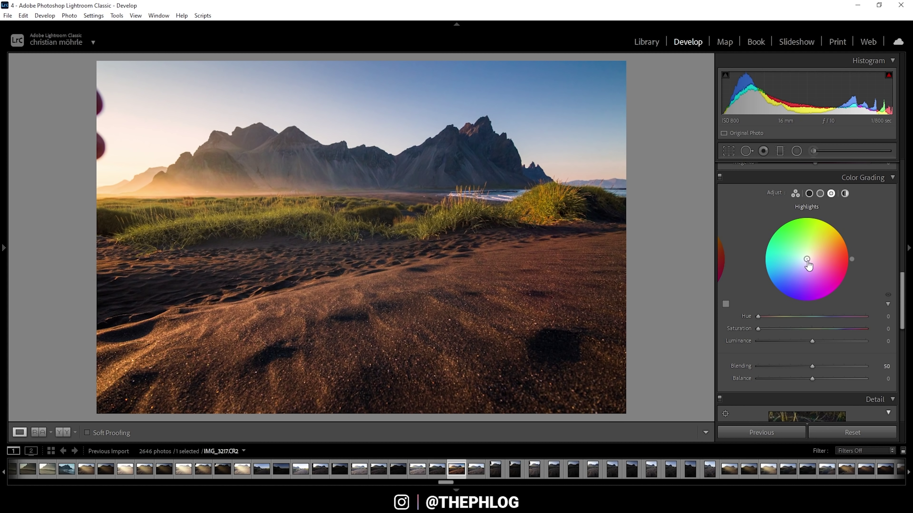
{"action": "left_click_drag", "start_coordinate": [808, 266], "coordinate": [812, 256]}
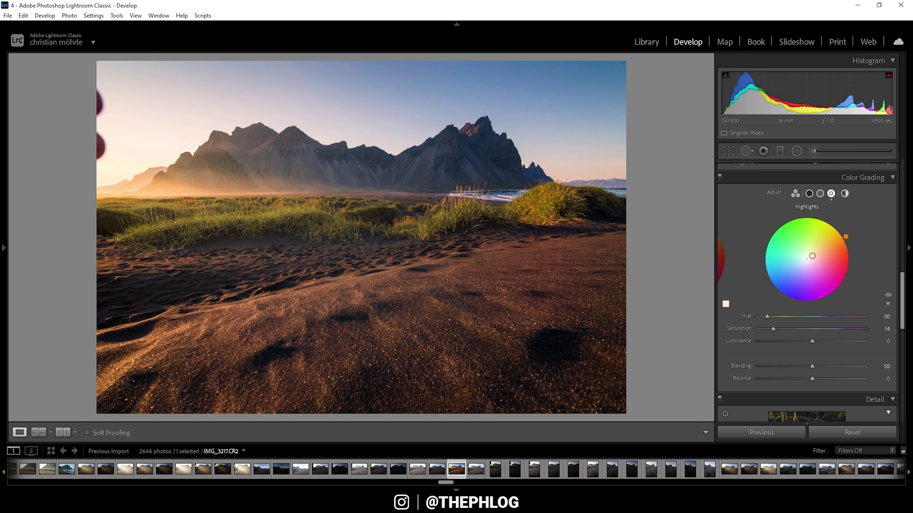
{"action": "left_click_drag", "start_coordinate": [812, 256], "coordinate": [816, 251]}
{"action": "mouse_move", "coordinate": [790, 328]}
{"action": "left_mouse_down"}
{"action": "mouse_move", "coordinate": [835, 330]}
{"action": "mouse_move", "coordinate": [788, 331]}
{"action": "left_mouse_up"}
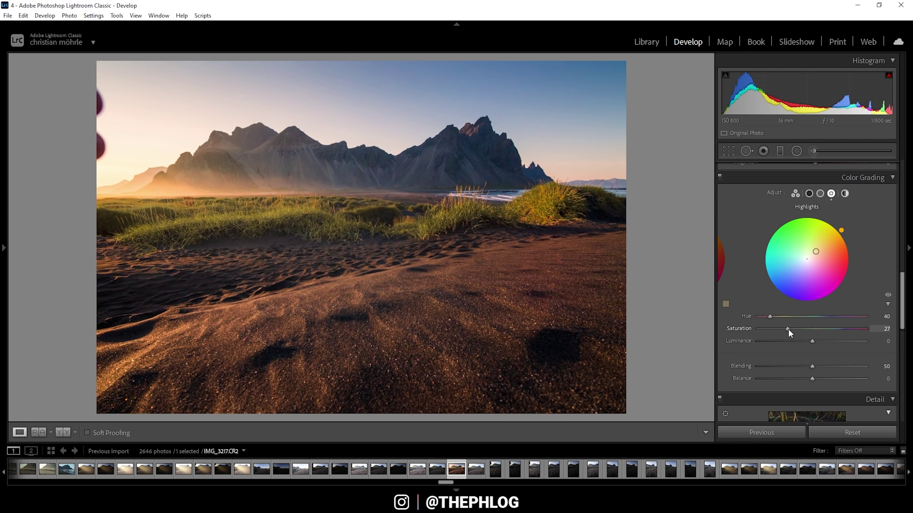
{"action": "left_click", "coordinate": [789, 330]}
{"action": "left_click_drag", "start_coordinate": [788, 329], "coordinate": [786, 329]}
{"action": "left_click", "coordinate": [821, 193]}
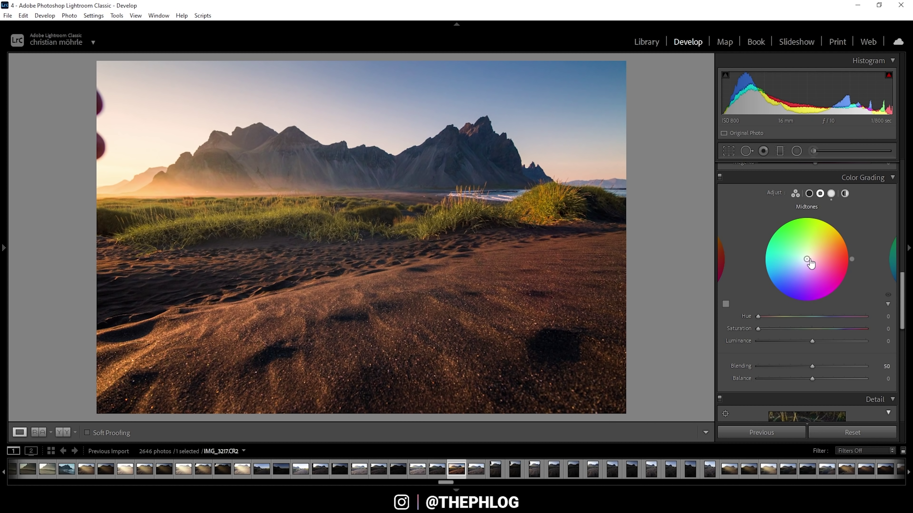
Step: Grade the midtones warm orange at Hue 40, with Saturation lowered to 7
{"action": "left_click_drag", "start_coordinate": [807, 258], "coordinate": [815, 253]}
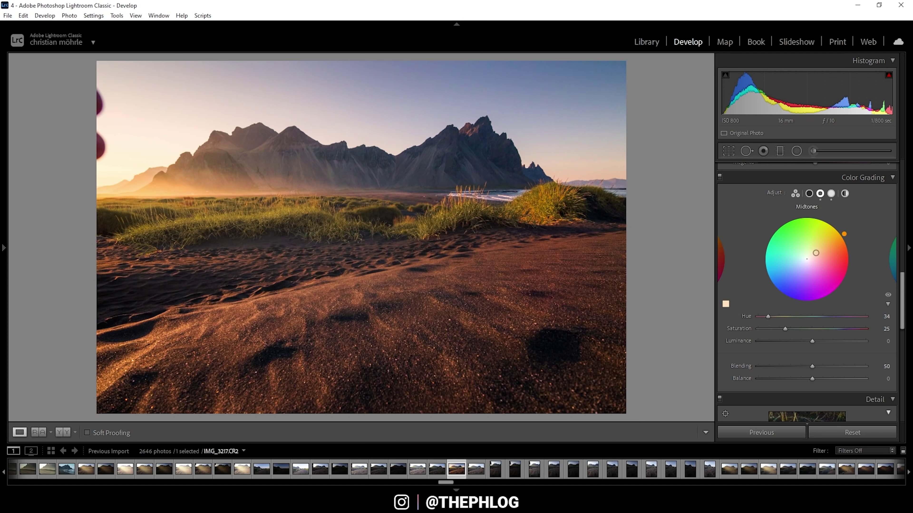
{"action": "left_click_drag", "start_coordinate": [816, 253], "coordinate": [817, 250]}
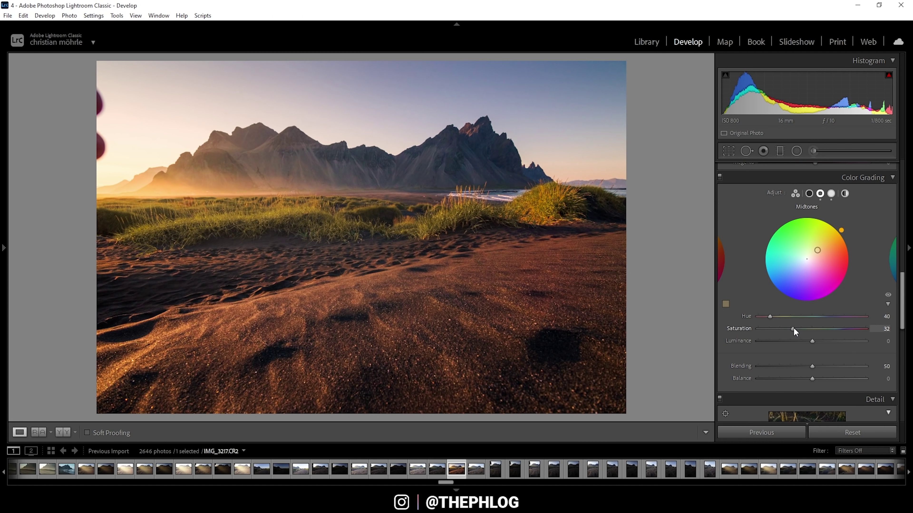
{"action": "left_click_drag", "start_coordinate": [793, 328], "coordinate": [766, 327]}
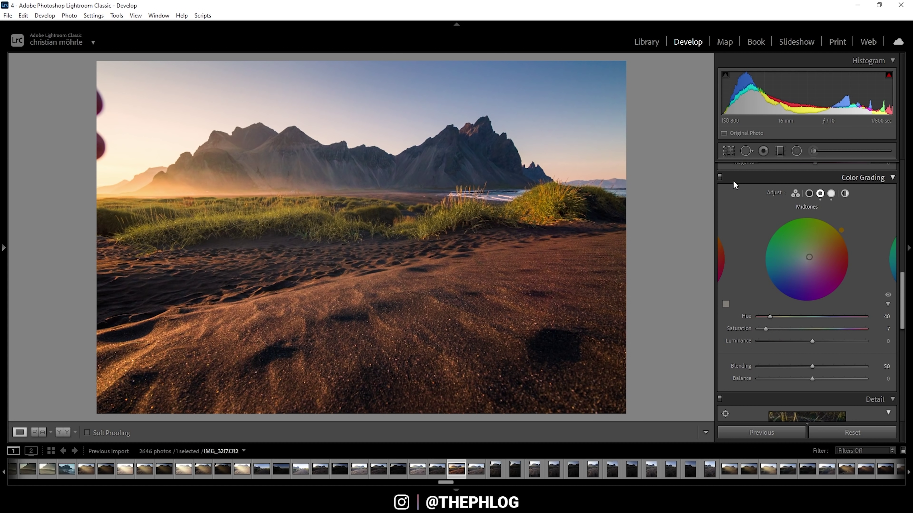
Step: Give the shadows a faint blue grade at Hue 229, Saturation 3
{"action": "left_click", "coordinate": [809, 194]}
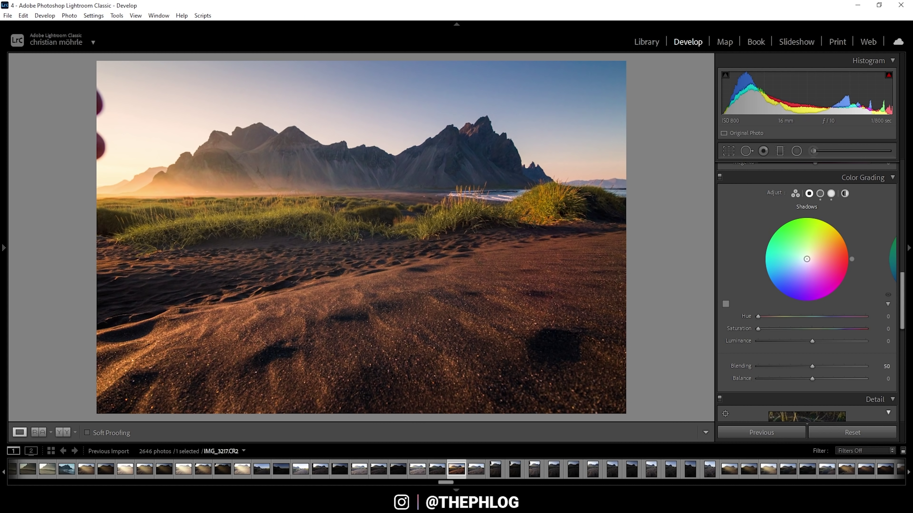
{"action": "left_click_drag", "start_coordinate": [806, 259], "coordinate": [801, 265]}
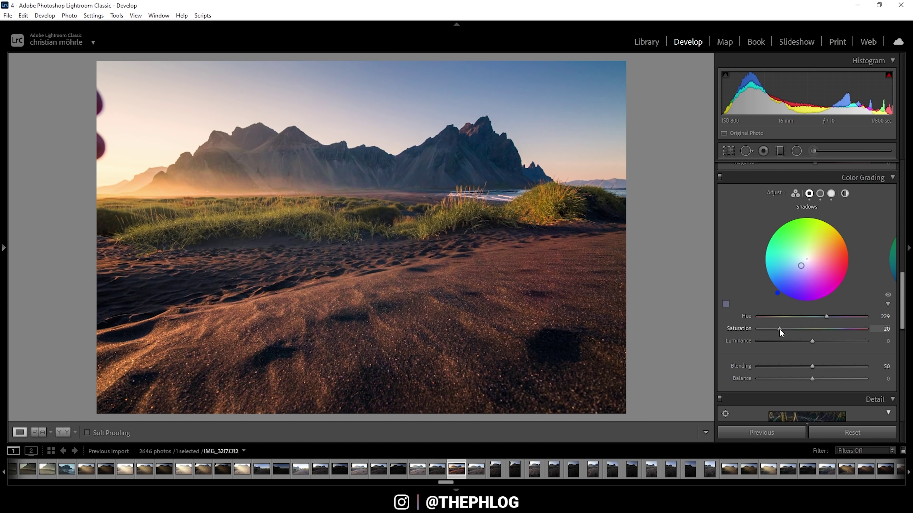
{"action": "left_click_drag", "start_coordinate": [779, 332], "coordinate": [762, 334]}
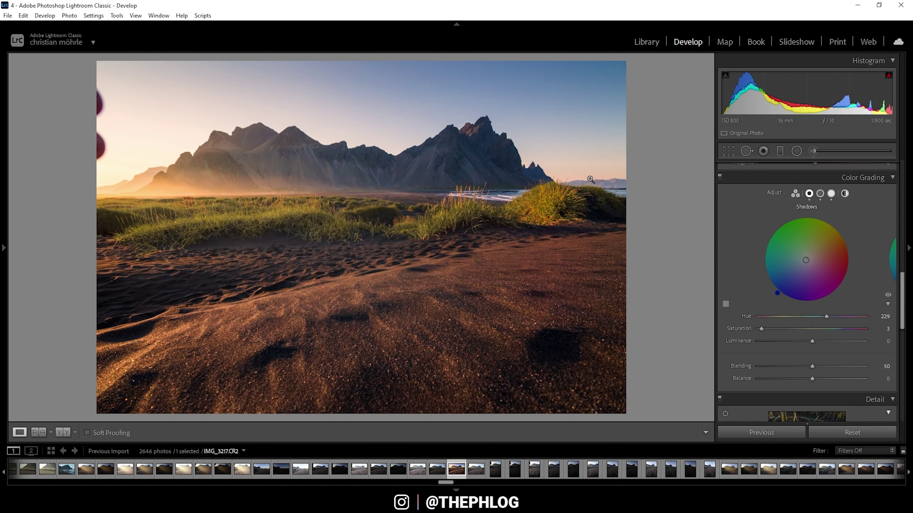
{"action": "left_click", "coordinate": [882, 179]}
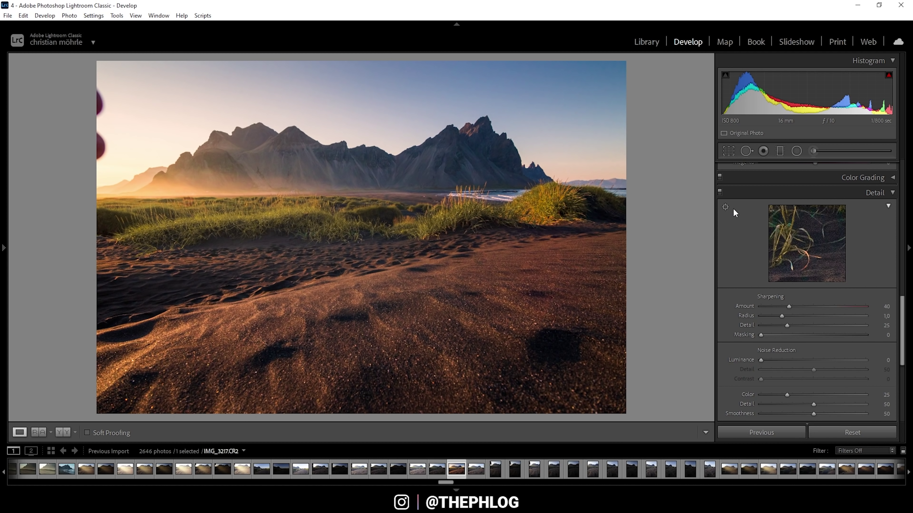
Step: Set the Calibration Blue Primary to Hue −21 and Saturation +15
{"action": "scroll", "coordinate": [750, 249], "scroll_direction": "down", "scroll_amount": 5}
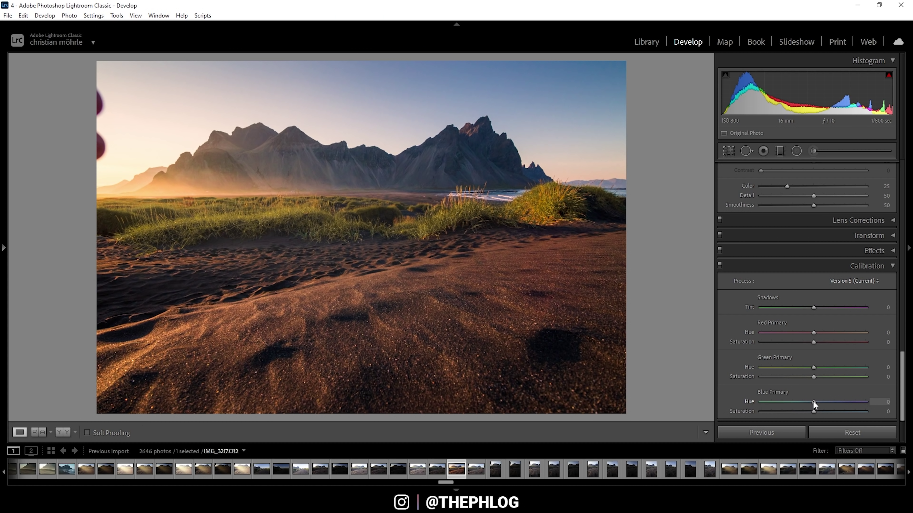
{"action": "left_click_drag", "start_coordinate": [815, 405], "coordinate": [802, 404]}
{"action": "left_click_drag", "start_coordinate": [800, 403], "coordinate": [803, 404]}
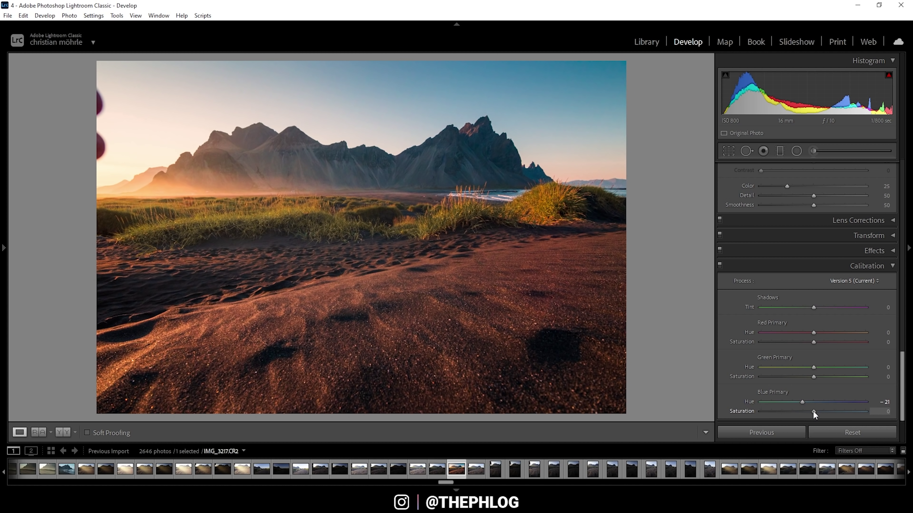
{"action": "left_click_drag", "start_coordinate": [816, 410], "coordinate": [823, 410]}
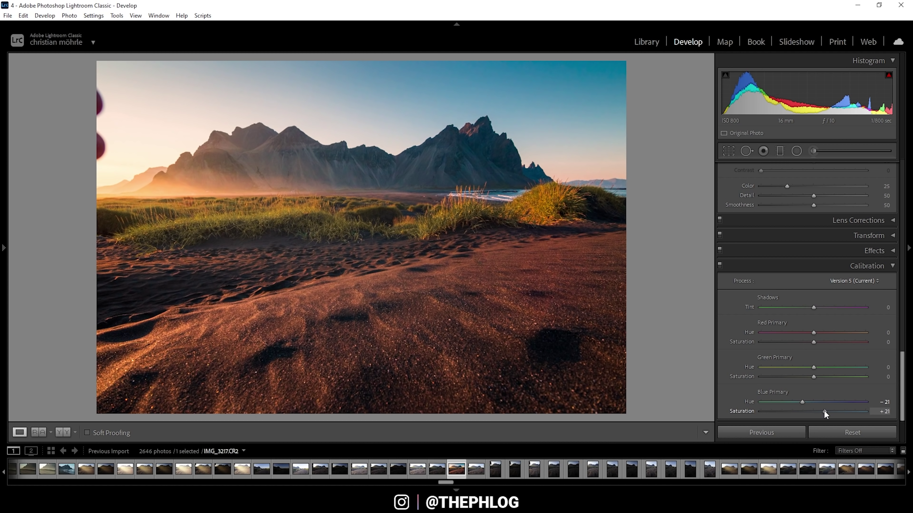
{"action": "left_click_drag", "start_coordinate": [823, 410], "coordinate": [821, 410]}
Step: Toggle the Calibration adjustments off and on to compare before and after
{"action": "left_click", "coordinate": [720, 265]}
{"action": "left_click", "coordinate": [719, 265]}
{"action": "left_click", "coordinate": [719, 266]}
{"action": "left_click", "coordinate": [720, 266]}
{"action": "left_click", "coordinate": [719, 266]}
{"action": "left_click", "coordinate": [720, 266]}
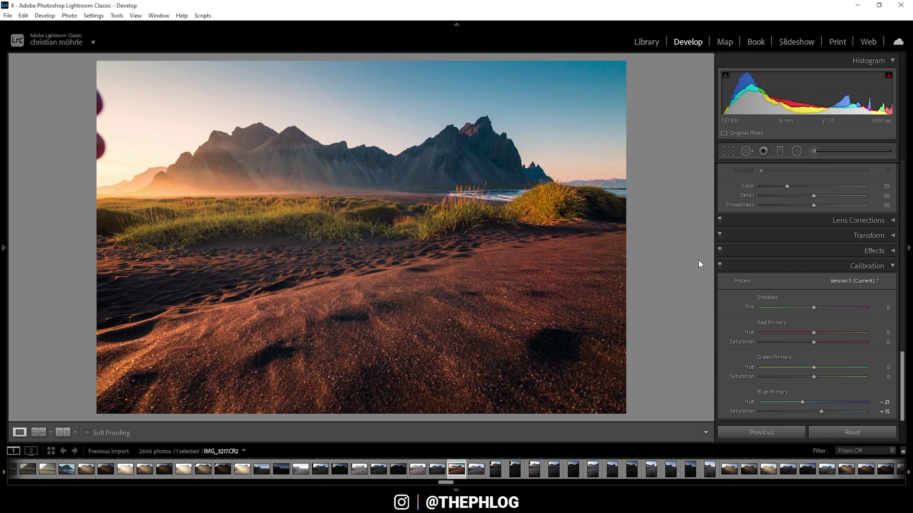